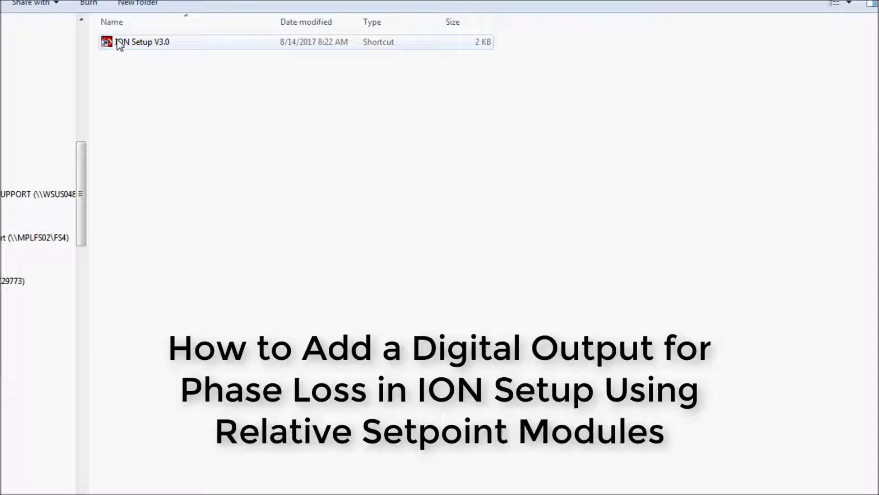
- Launch ION Setup V3.0 and log on with the password
double_click(119, 44)
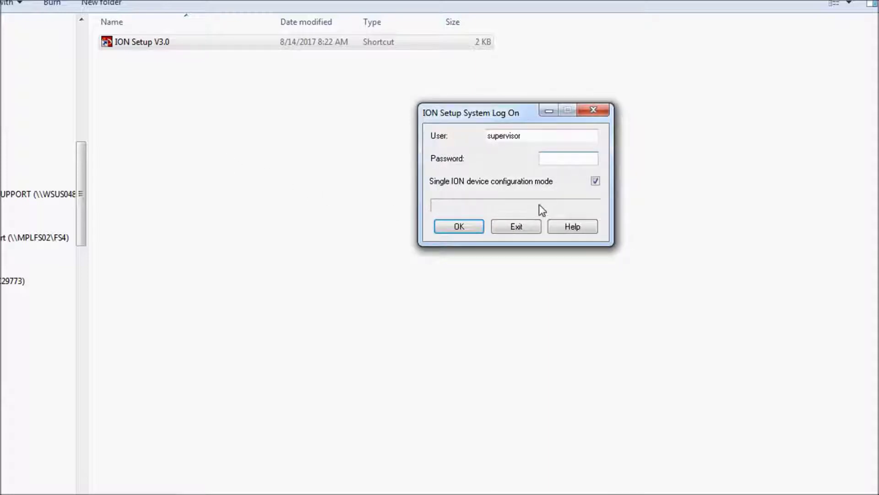
left_click(594, 181)
left_click(594, 182)
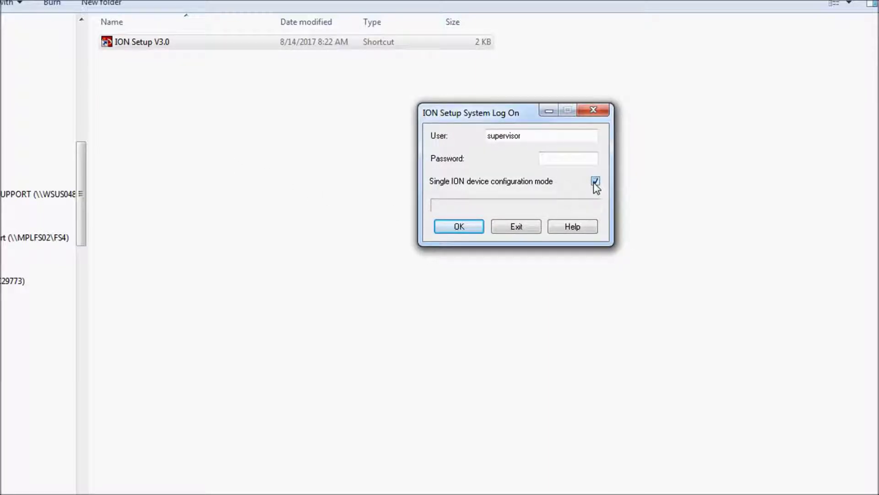
left_click(557, 159)
type("0")
left_click(466, 225)
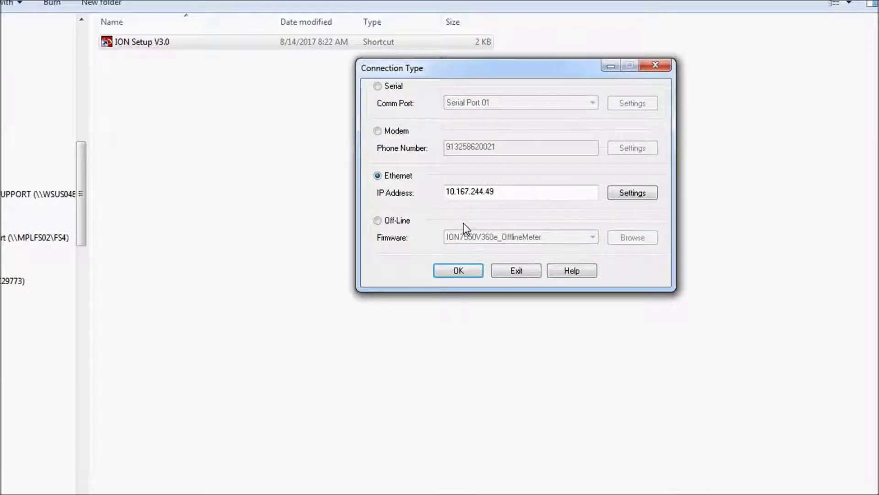
- Connect over Ethernet to the meter at IP 10.167.244.49
left_click_drag(507, 191, 449, 195)
left_click(504, 191)
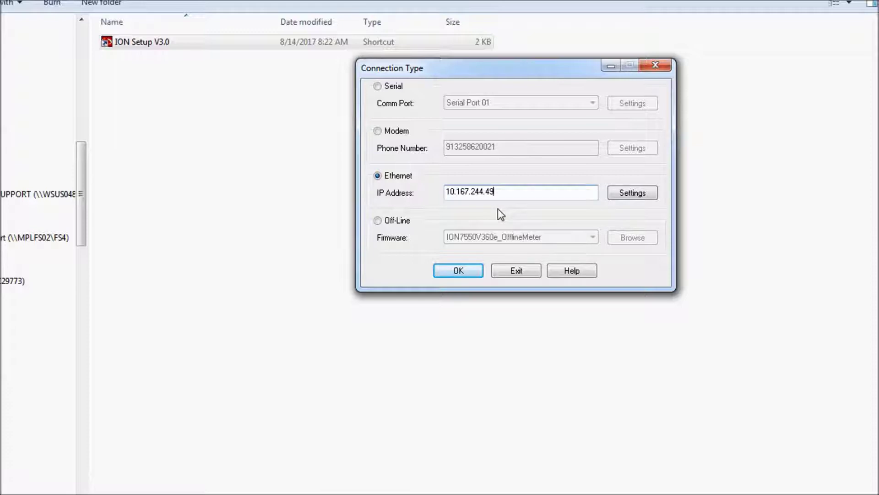
left_click(459, 268)
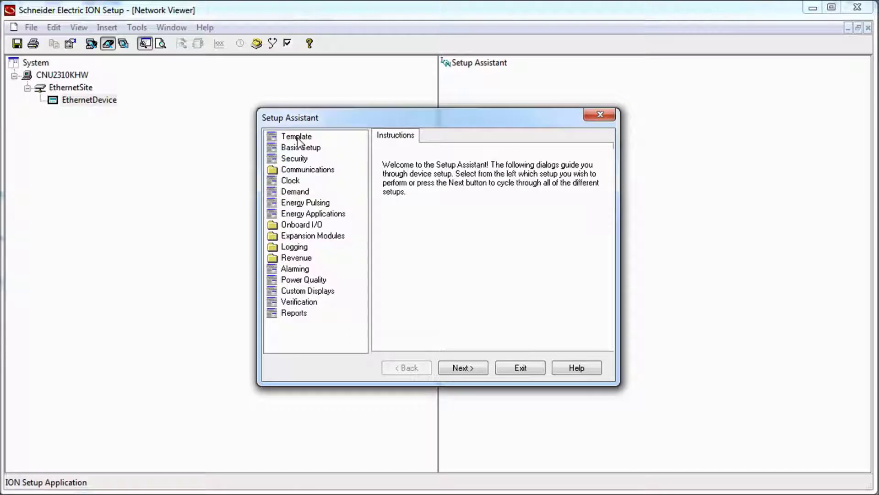
- In the Setup Assistant, view the template and the Basic Setup PT/CT and volts mode settings
left_click(297, 137)
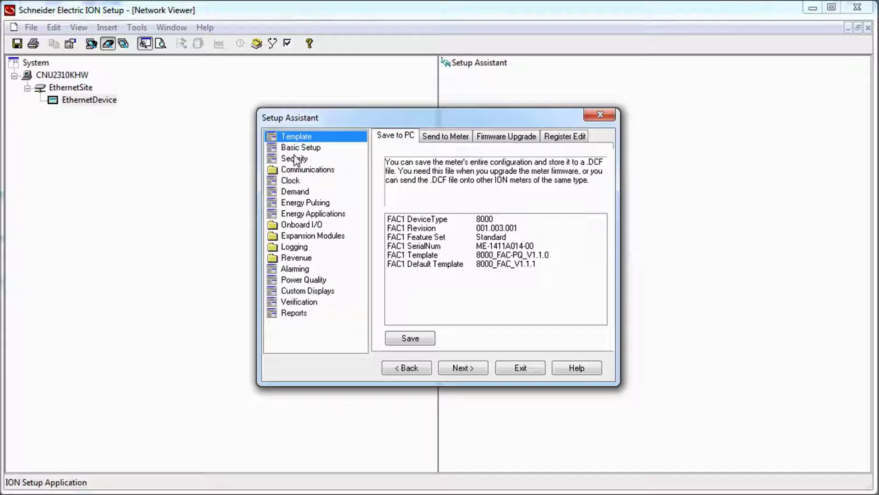
left_click(298, 149)
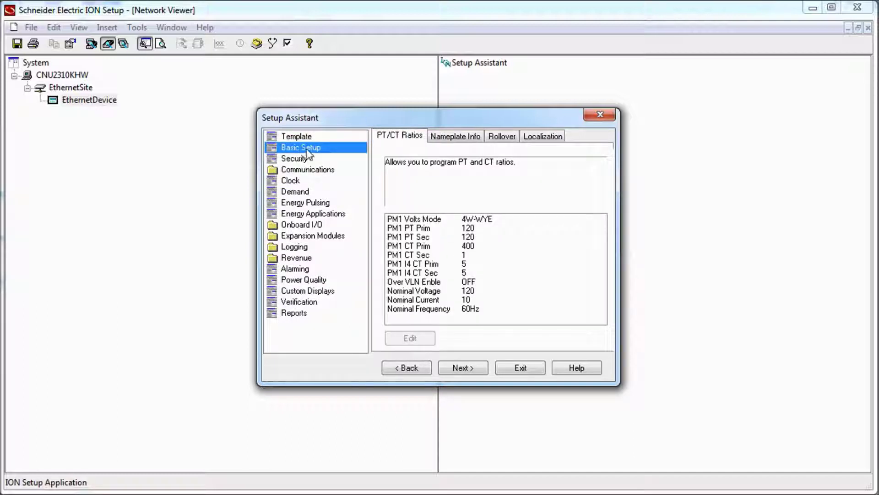
left_click(424, 220)
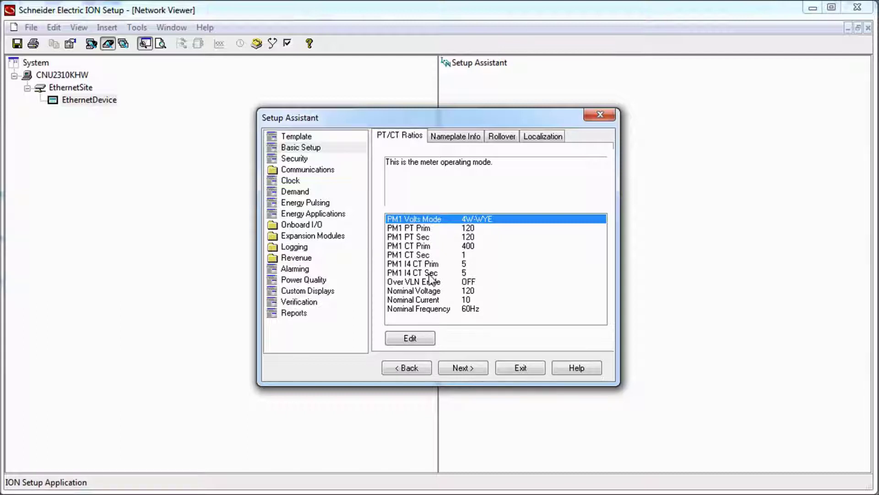
left_click(315, 150)
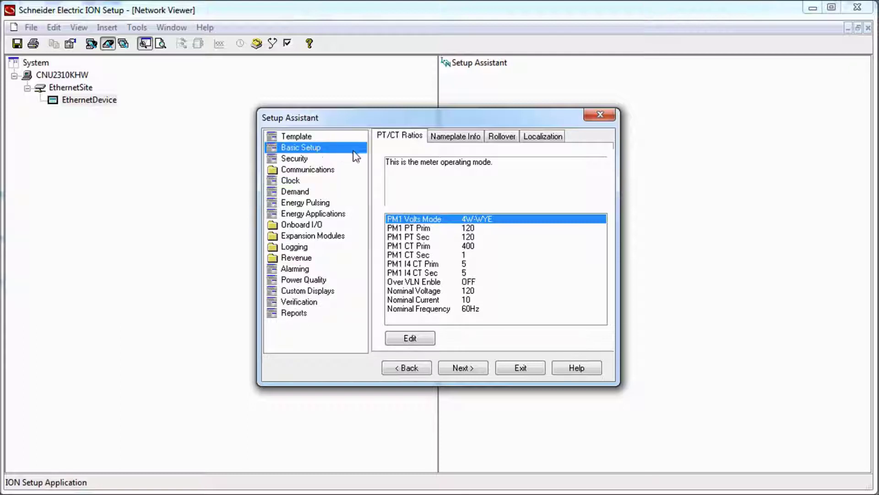
- Keep Nominal Voltage at 120 after the meter password, then exit without connecting another device
double_click(435, 291)
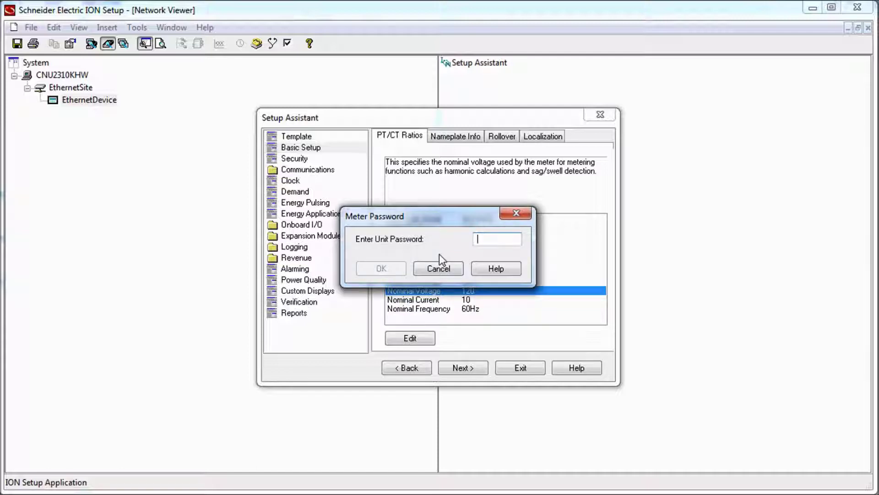
type("0")
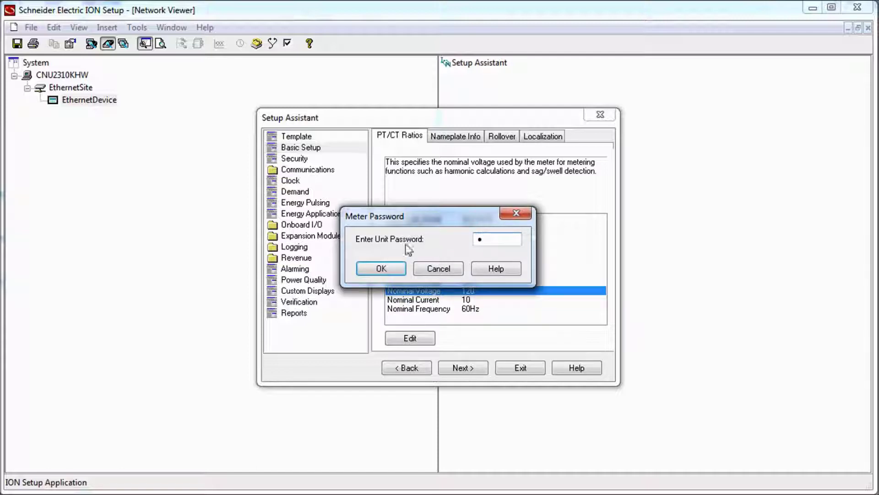
left_click(386, 267)
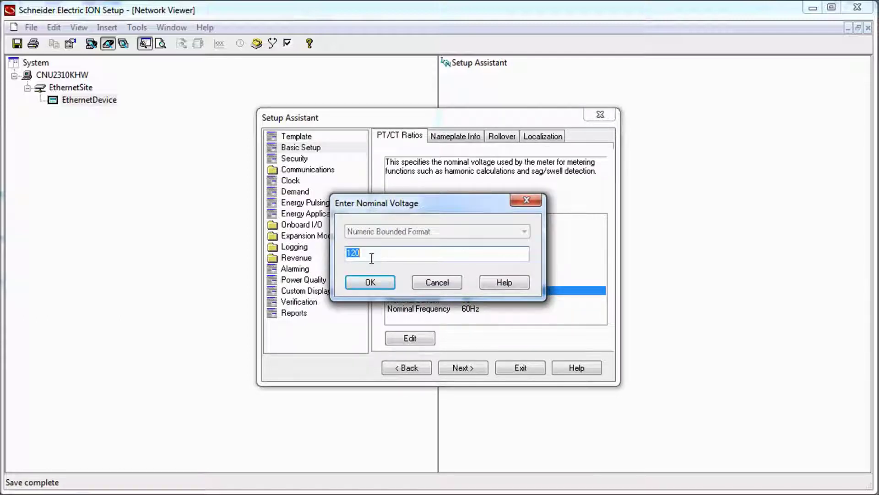
left_click(369, 253)
left_click(368, 284)
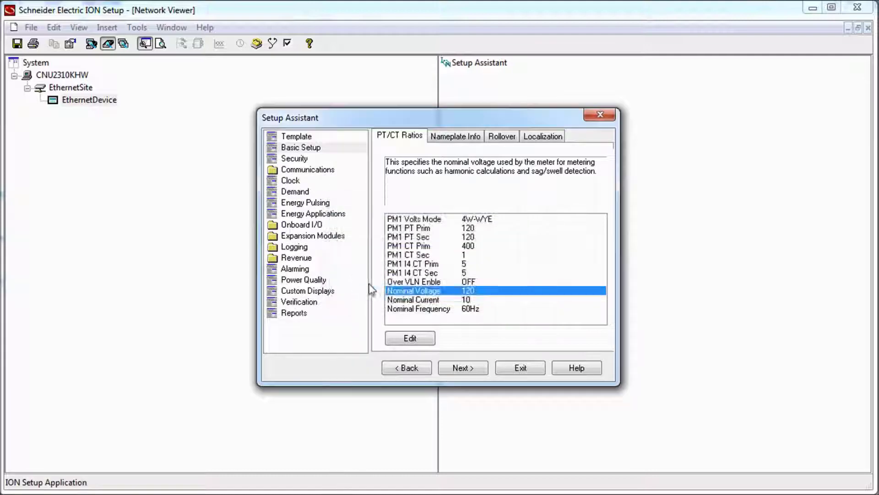
left_click(521, 367)
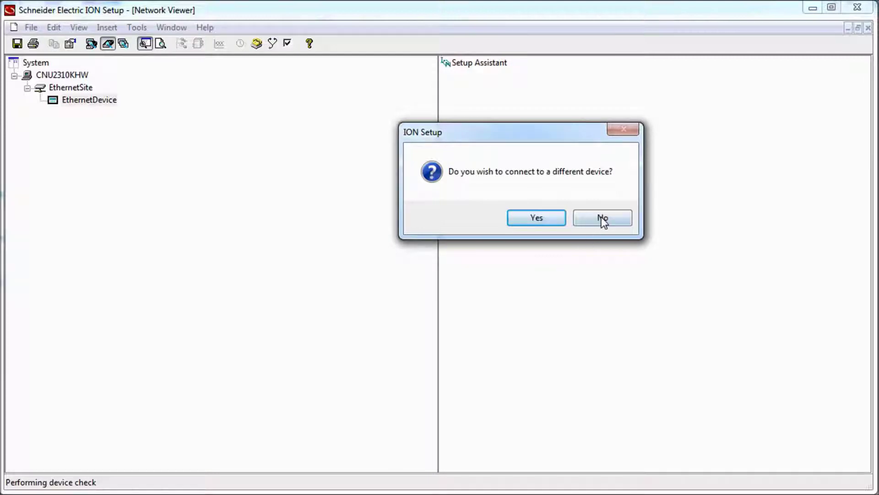
left_click(603, 218)
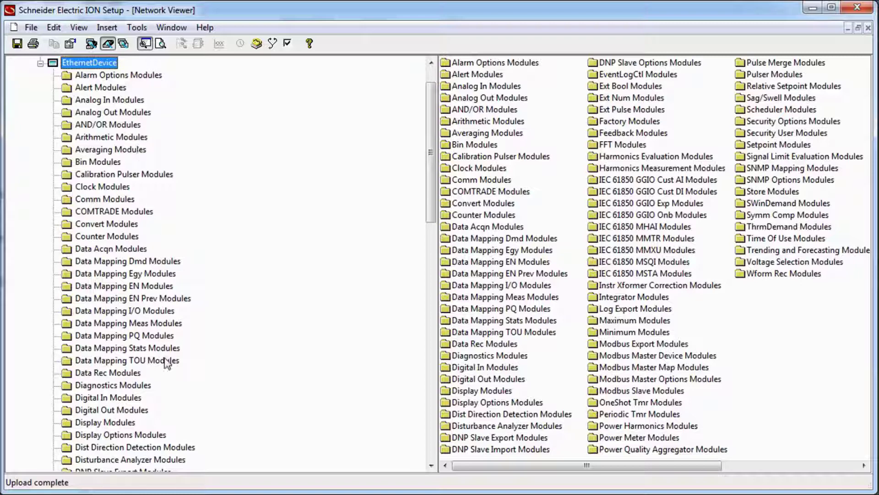
- Show the Relative Setpoint Modules folder and open the V1 Setpoint module
left_click_drag(432, 178, 430, 387)
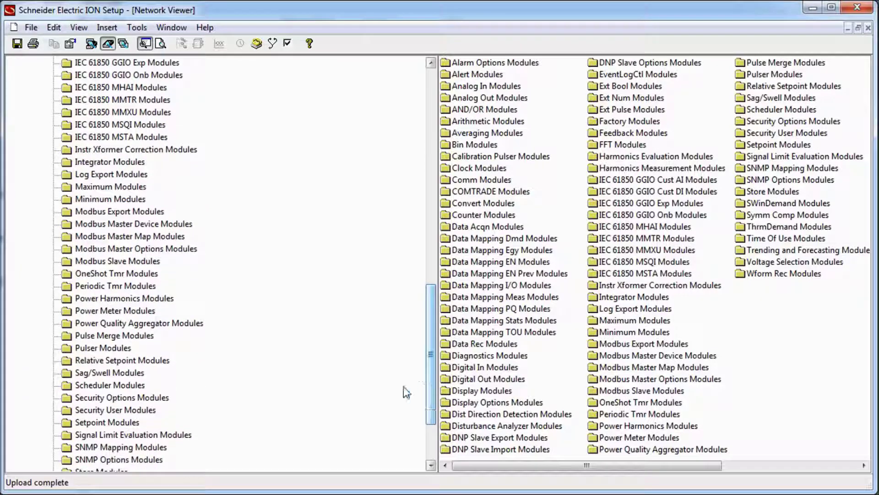
left_click(100, 362)
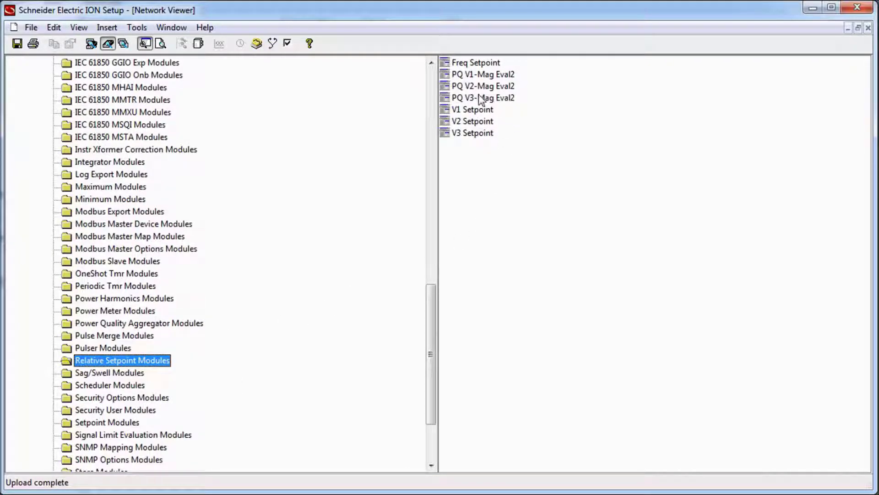
double_click(466, 108)
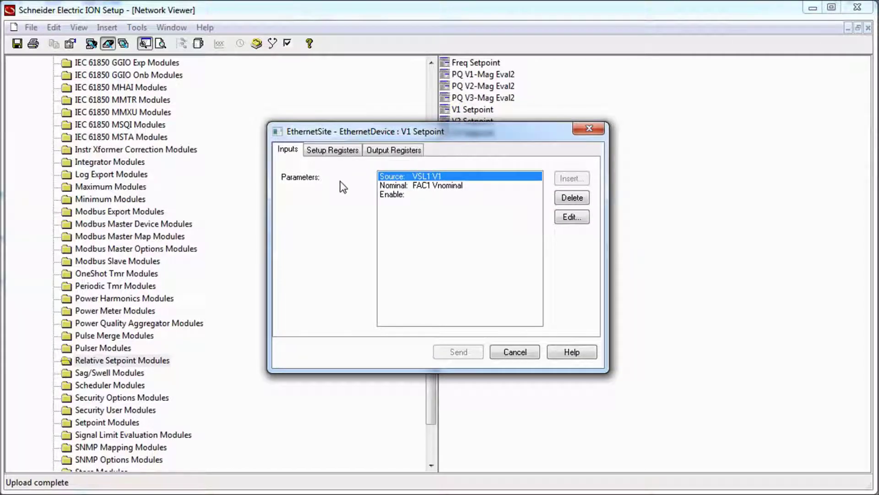
- Set V1 Setpoint's RSP1 Enable register to Enabled
left_click(338, 151)
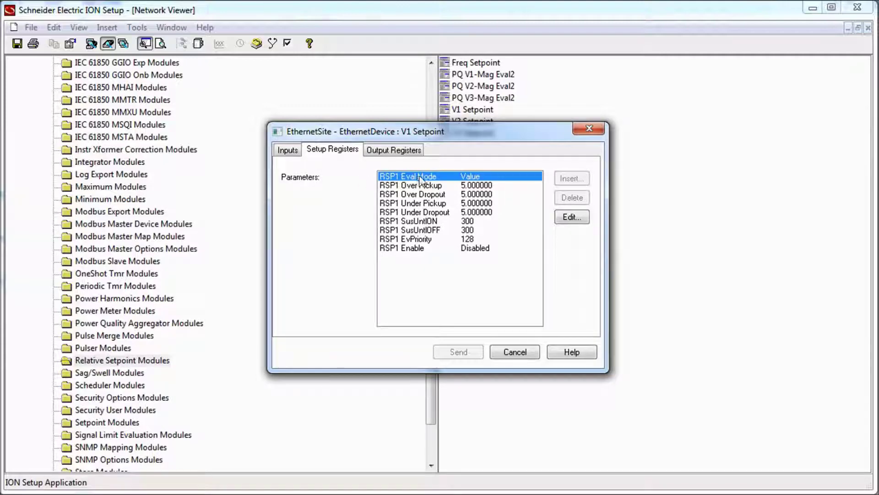
left_click(423, 250)
double_click(424, 249)
left_click(411, 244)
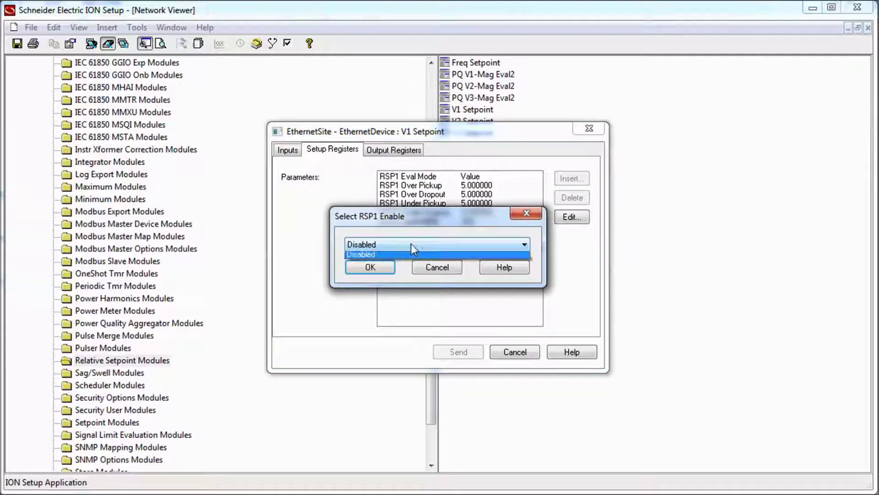
left_click(388, 260)
left_click(383, 267)
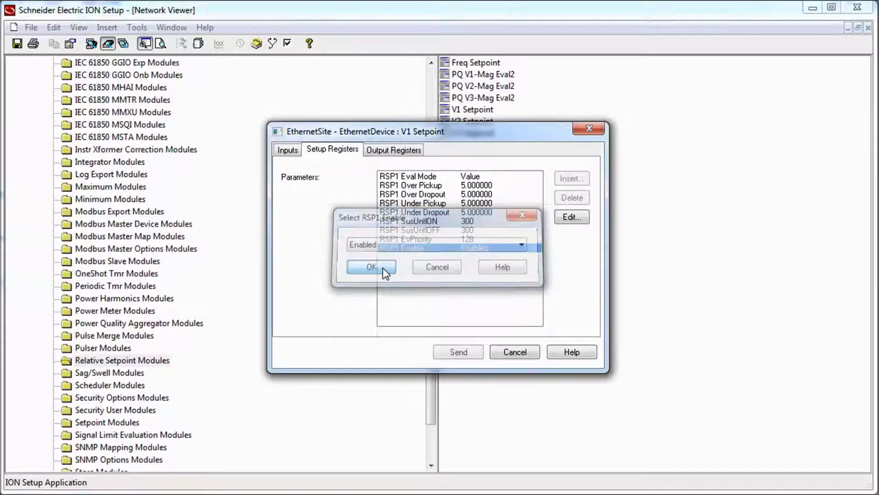
- Change RSP1 Eval Mode to Percentage and review the pickup and dropout registers
double_click(435, 177)
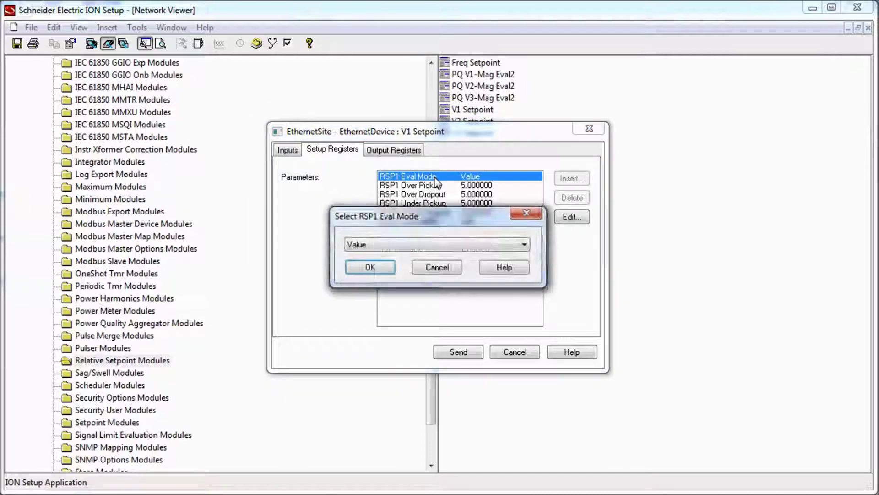
left_click(390, 242)
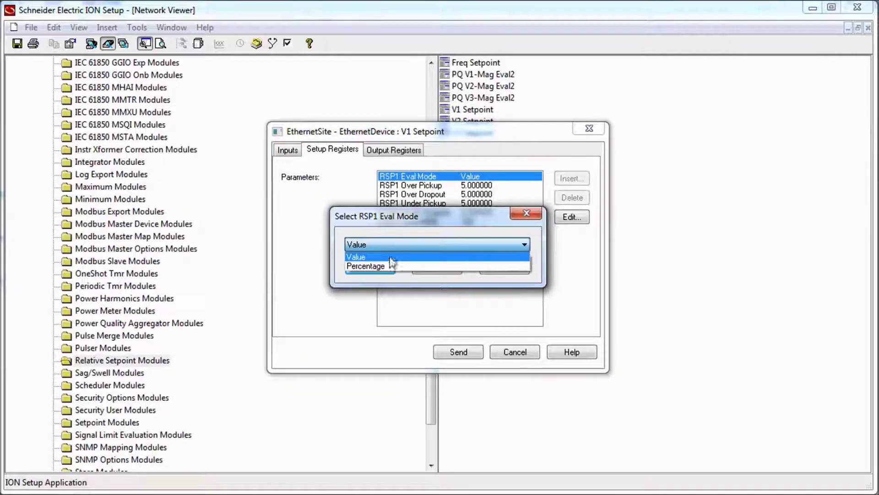
left_click(389, 266)
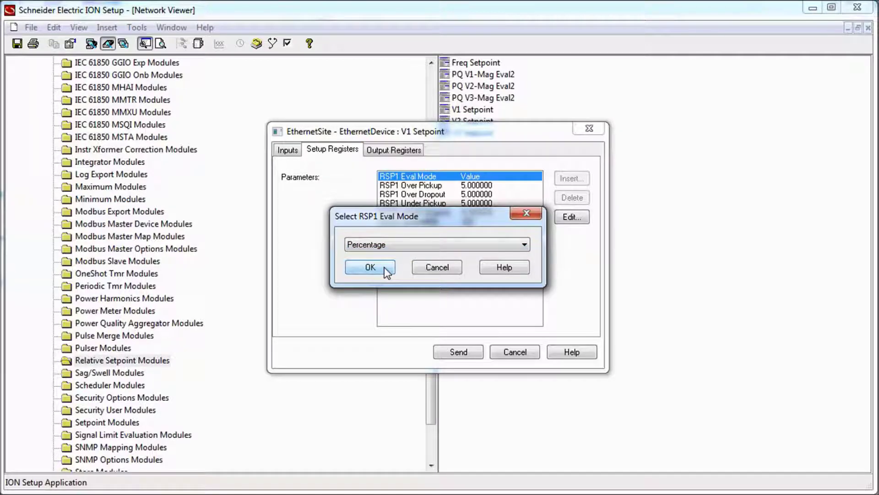
left_click(384, 268)
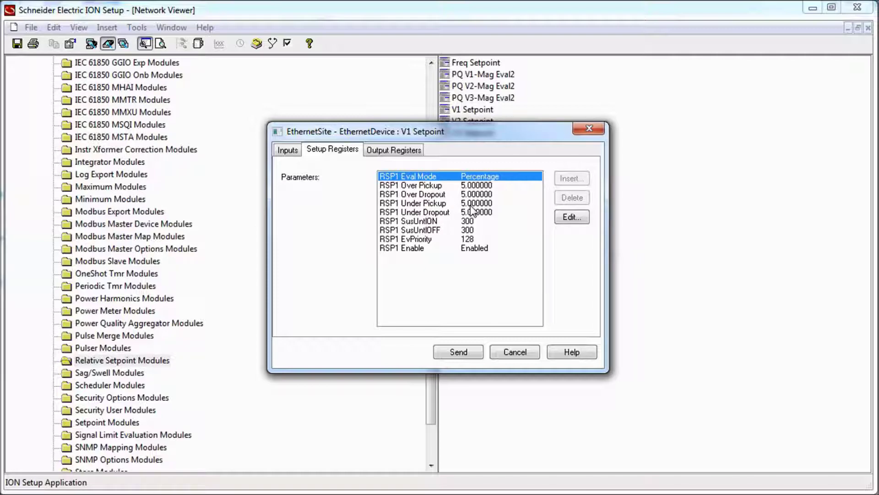
left_click(435, 187)
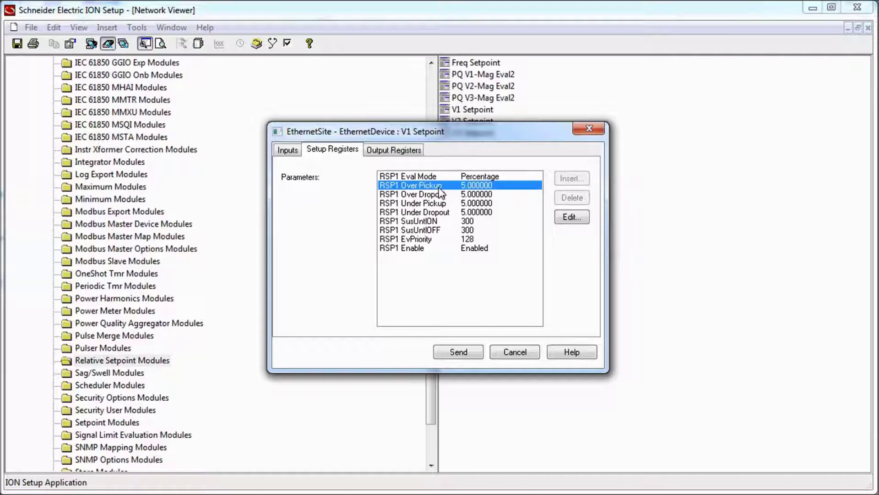
left_click(435, 213)
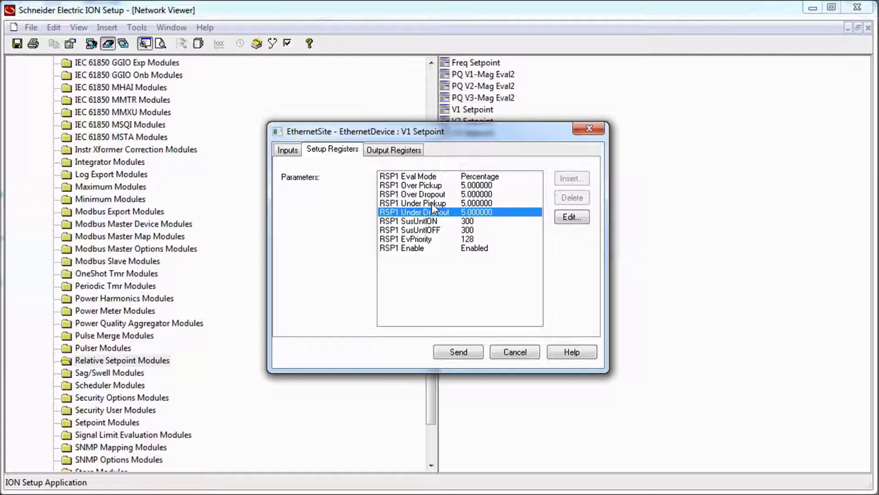
left_click(431, 203)
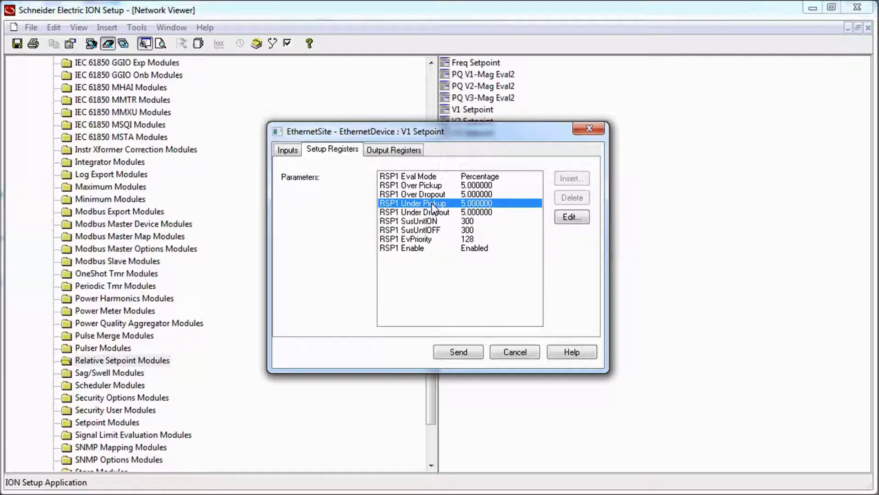
- Set V1 Setpoint's Under Pickup and Under Dropout to 25
double_click(433, 203)
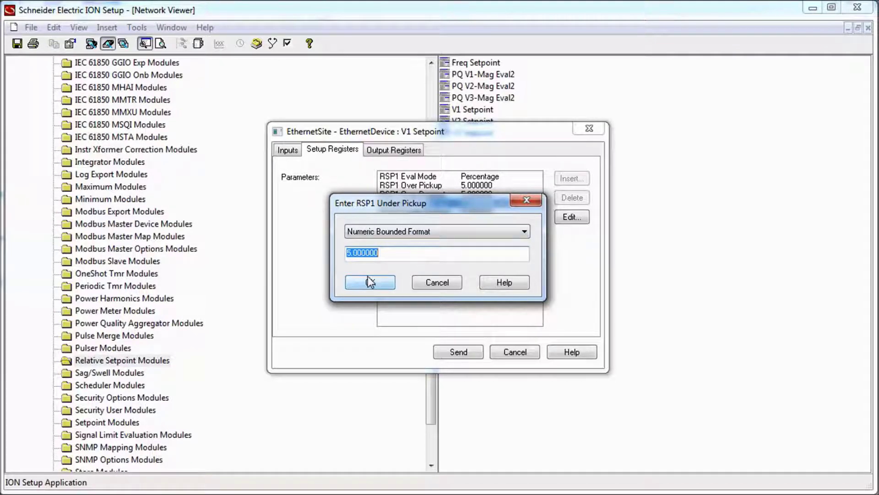
type("25")
left_click(380, 283)
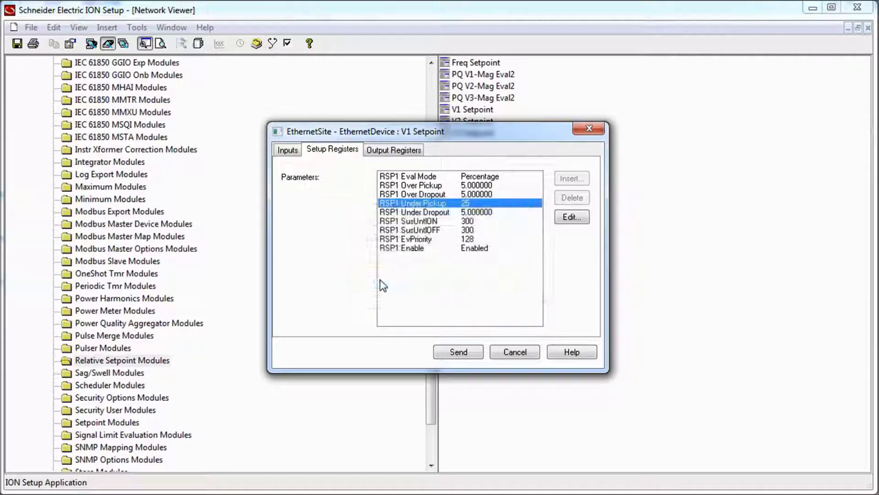
double_click(412, 213)
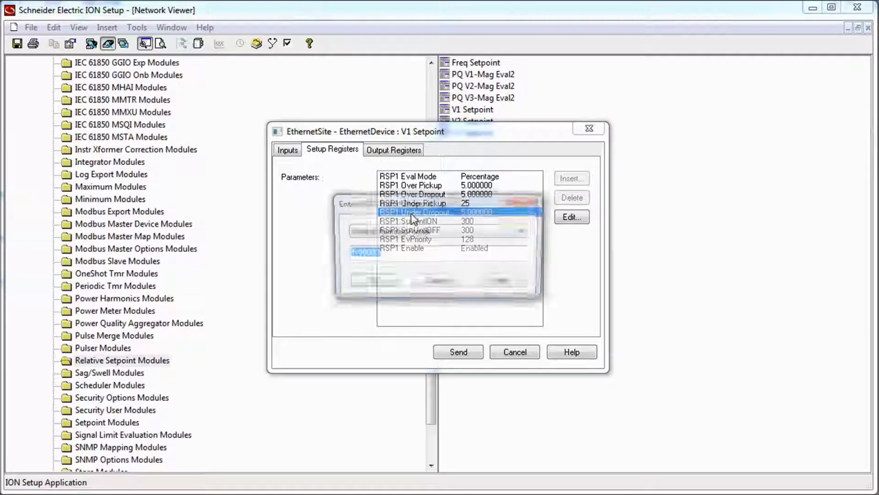
type("25")
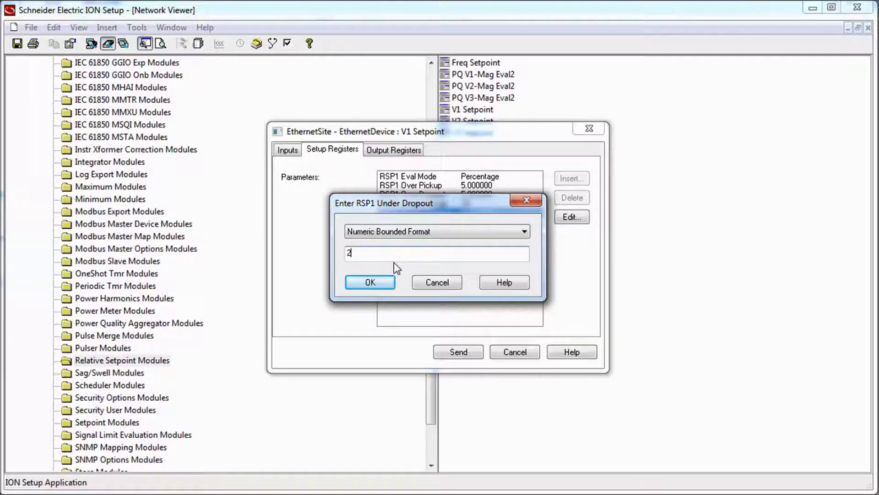
left_click(381, 282)
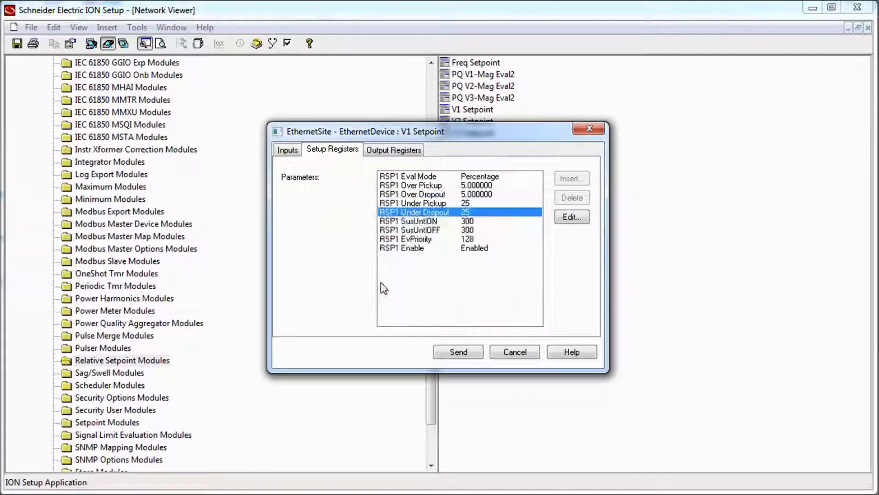
- Set V1 Setpoint's SusUntlON and SusUntlOFF delays to 0
double_click(420, 223)
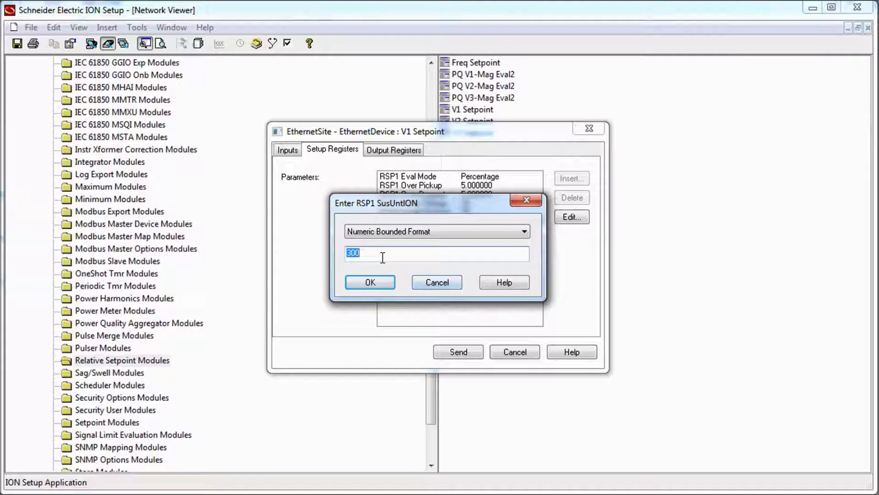
type("0")
left_click(384, 281)
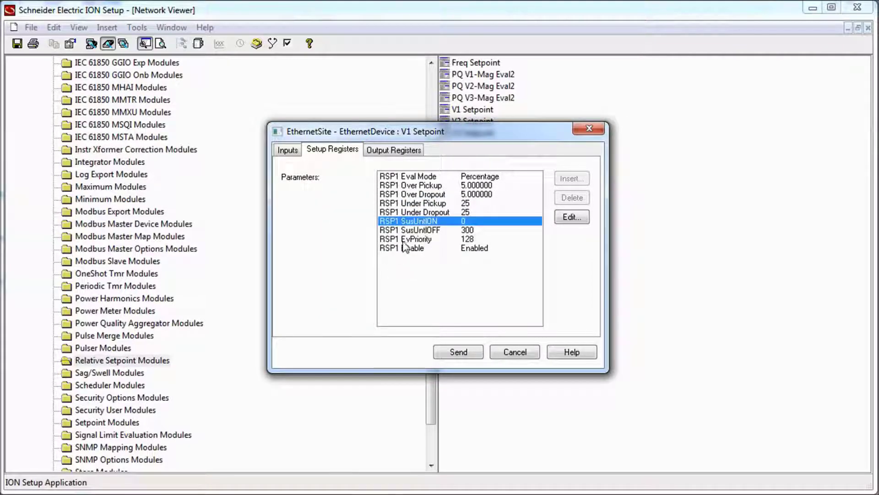
double_click(408, 232)
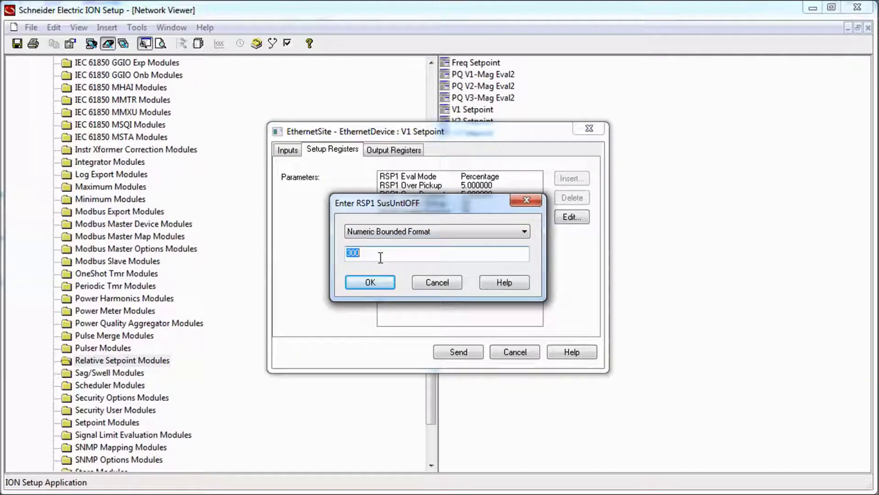
type("0")
left_click(389, 282)
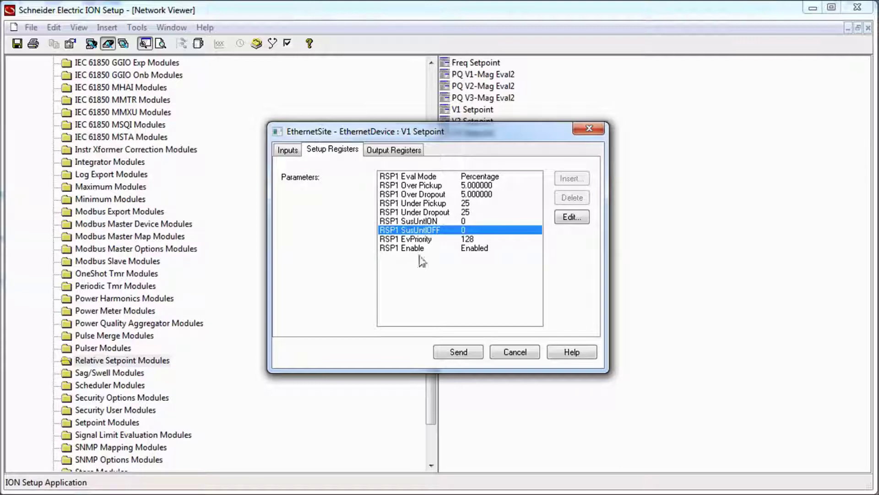
- Send V1's settings to the meter and open V2 Setpoint's setup registers
left_click(462, 351)
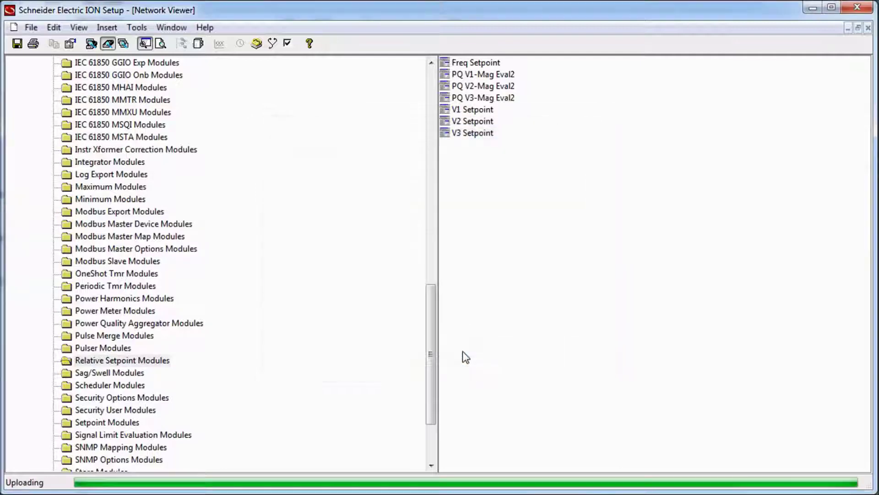
double_click(469, 122)
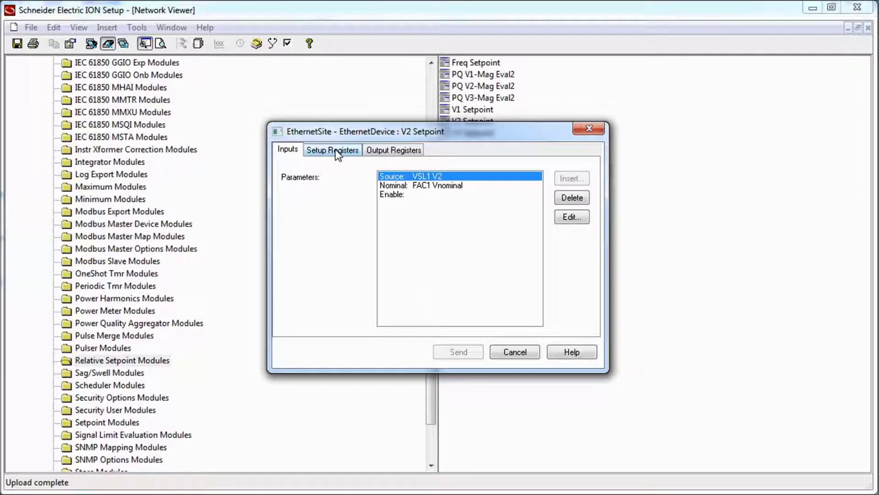
left_click(335, 150)
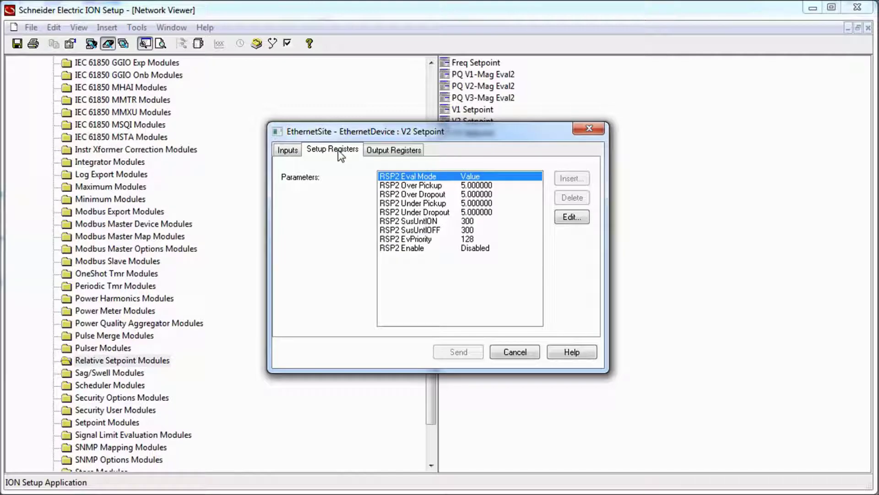
- Set V2's Eval Mode to Percentage and RSP2 Enable to Enabled
double_click(408, 180)
left_click(394, 244)
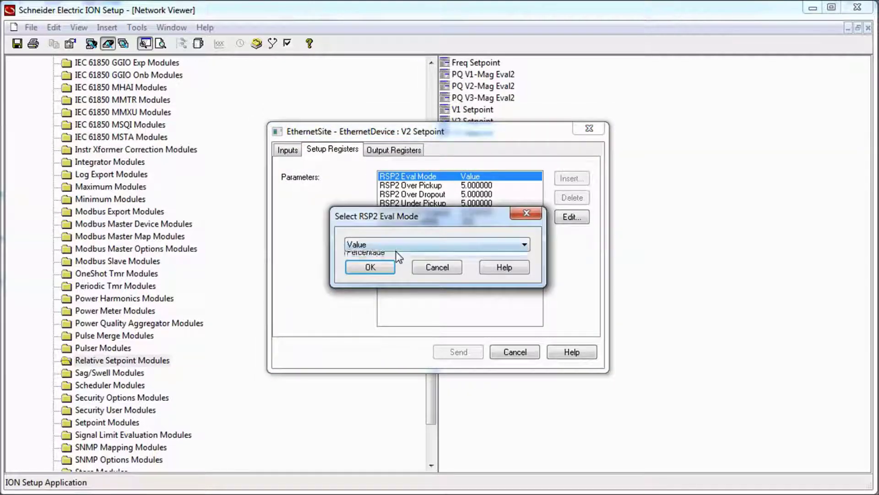
left_click(391, 268)
left_click(380, 267)
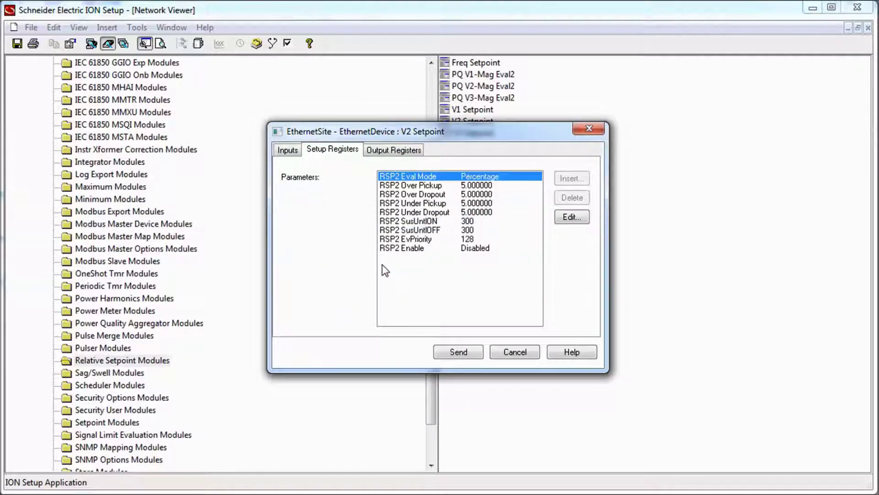
left_click(400, 248)
double_click(400, 249)
left_click(385, 246)
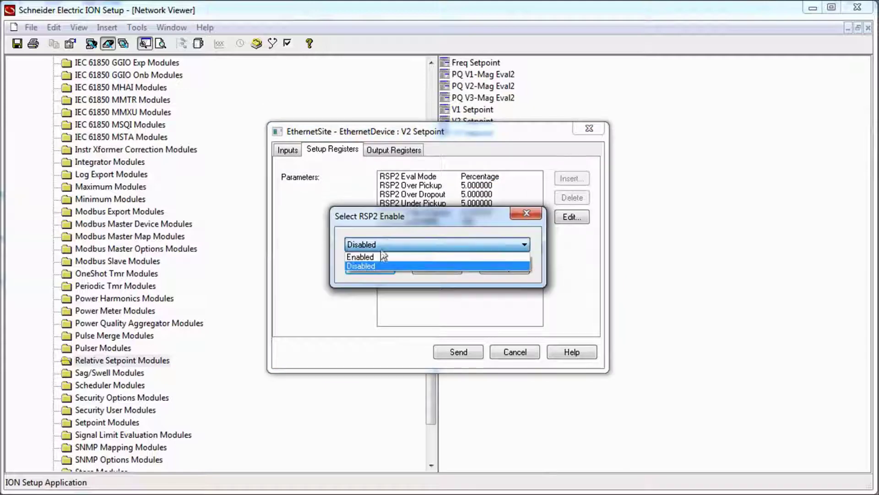
left_click(383, 255)
left_click(383, 268)
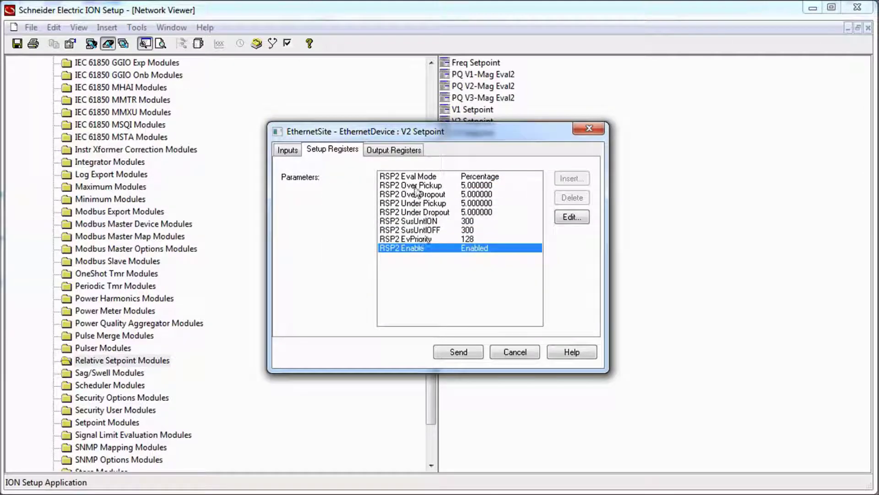
- Set V2's Under Pickup and Under Dropout to 25
double_click(409, 204)
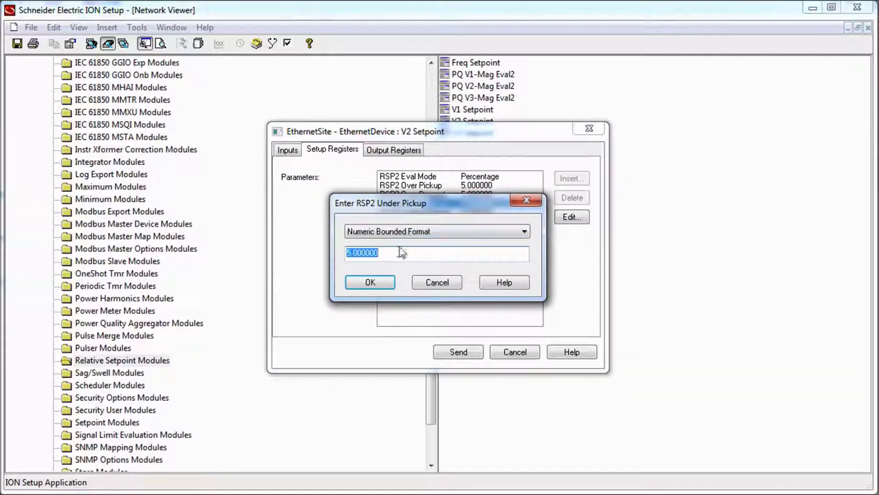
type("25")
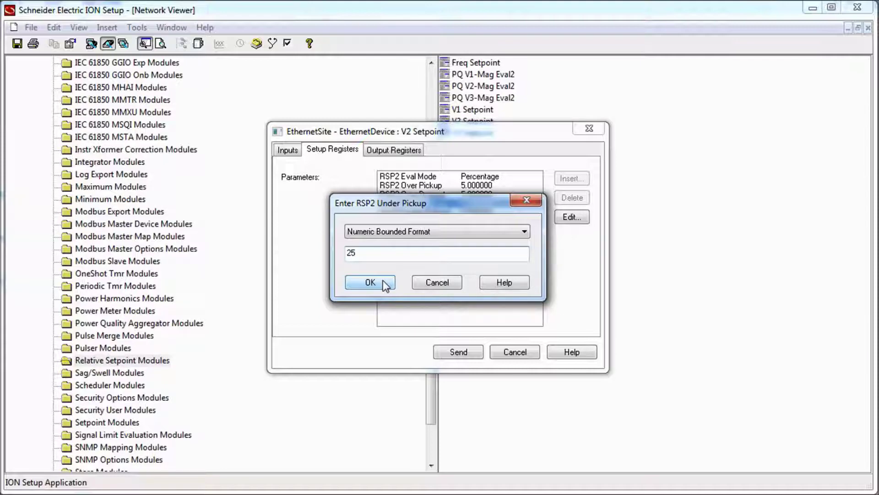
left_click(383, 280)
left_click(412, 212)
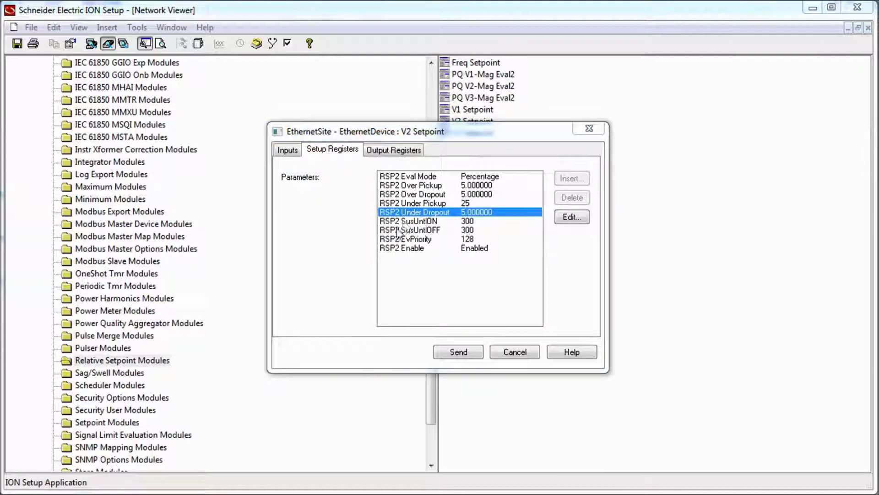
key("Return")
type("25")
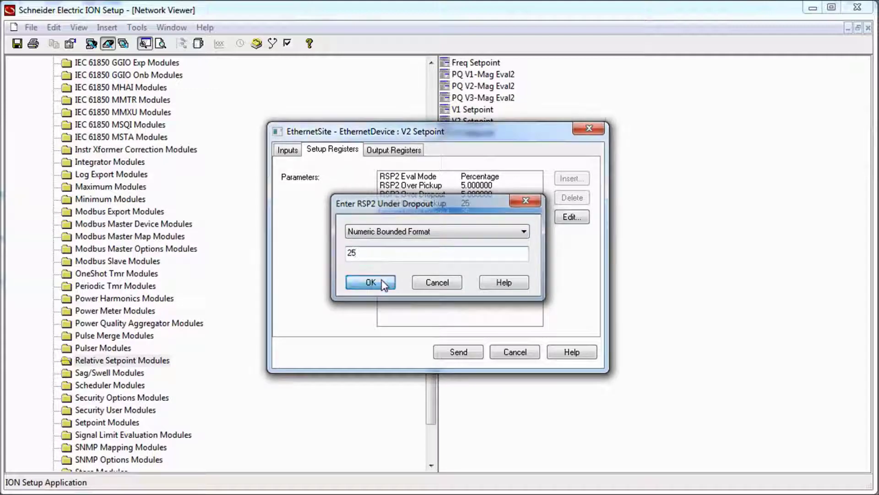
left_click(381, 281)
- Set V2's SusUntlON and SusUntlOFF to 0 and send V2 Setpoint to the meter
left_click(414, 222)
key("Return")
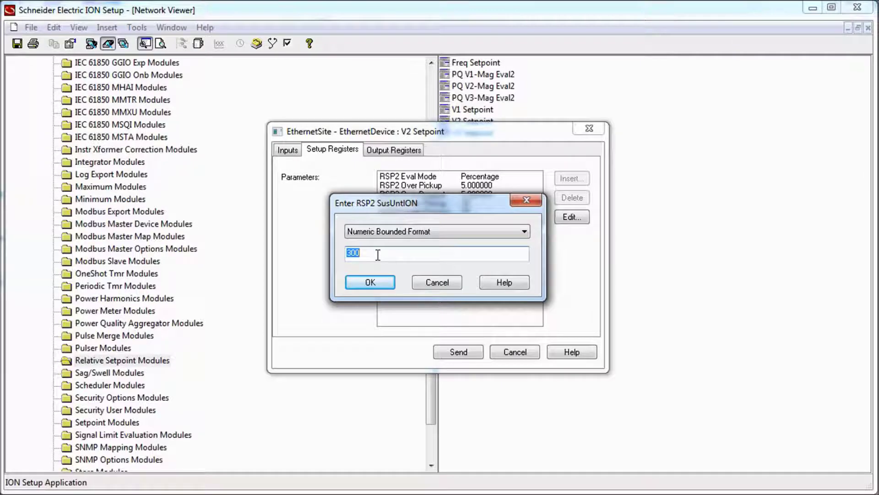
type("0")
left_click(372, 282)
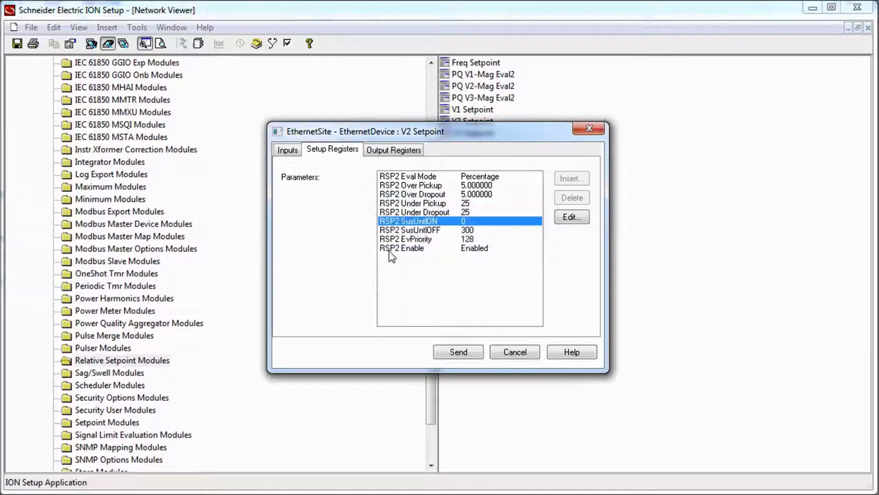
key("Down")
key("Return")
type("0")
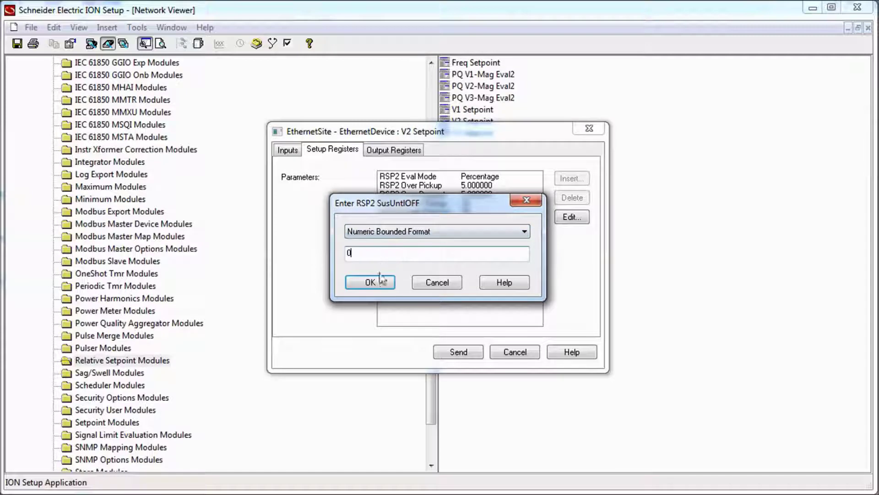
left_click(380, 280)
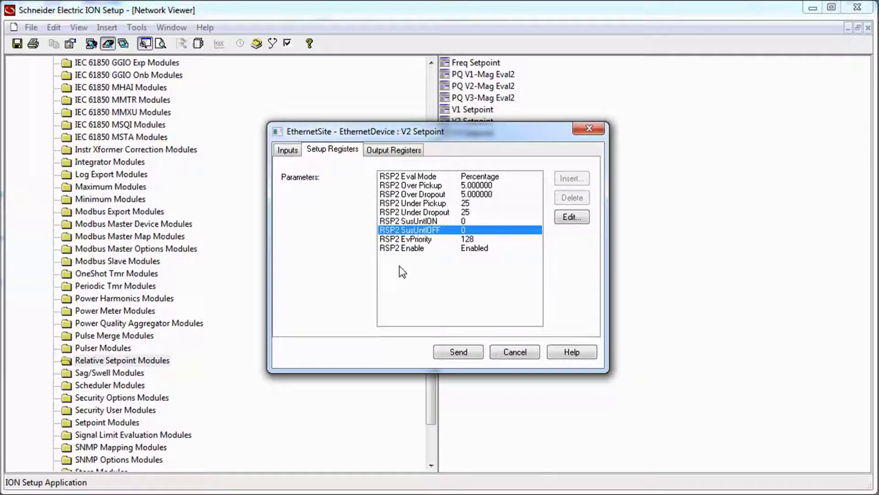
left_click(461, 353)
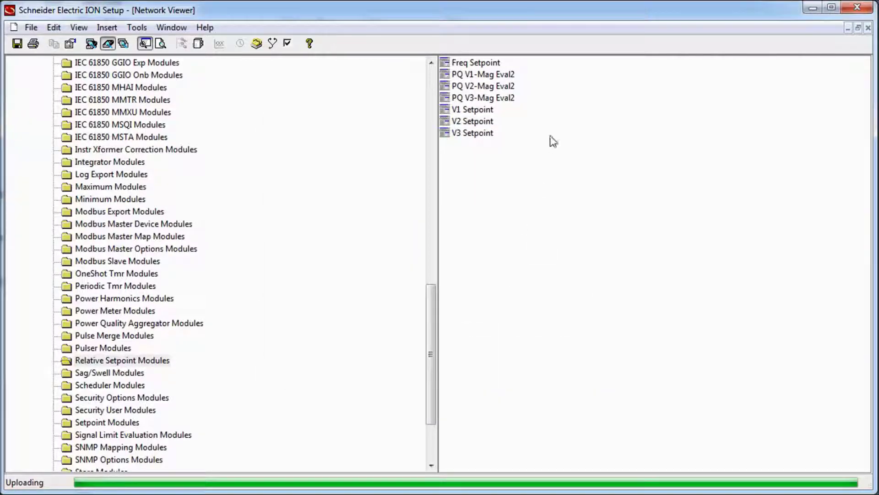
- Open V3 Setpoint's setup registers and set its Eval Mode to Percentage
double_click(474, 135)
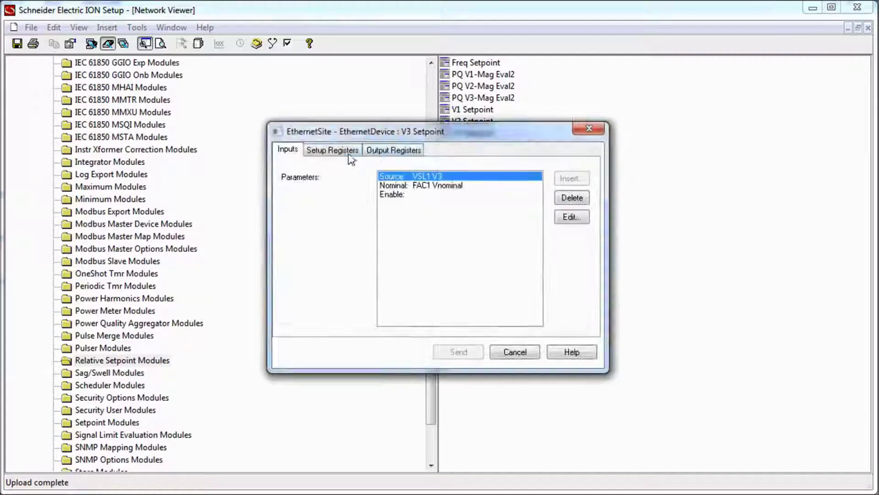
left_click(330, 153)
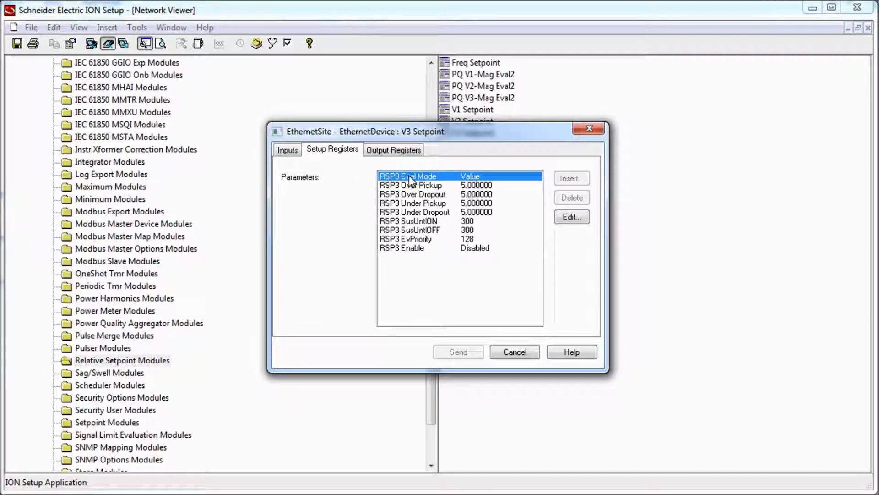
double_click(377, 176)
left_click(410, 244)
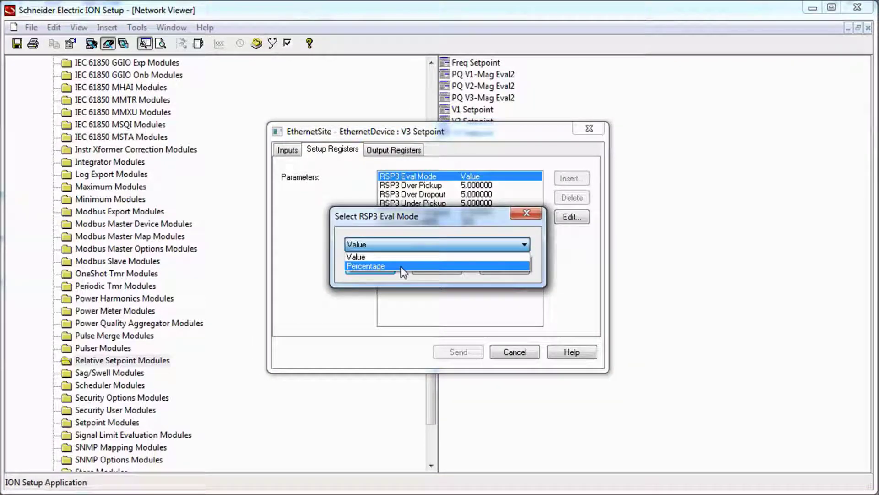
left_click(400, 265)
left_click(381, 266)
- Set V3's Under Pickup and Under Dropout to 25
double_click(402, 204)
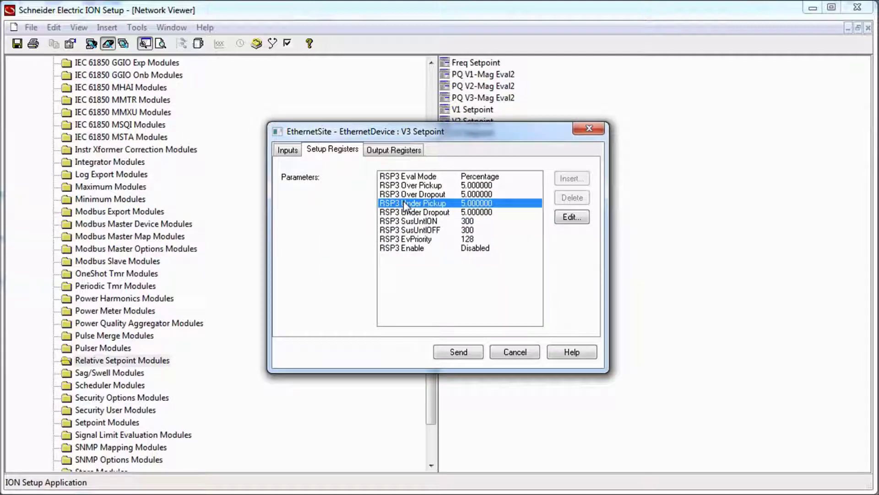
type("25")
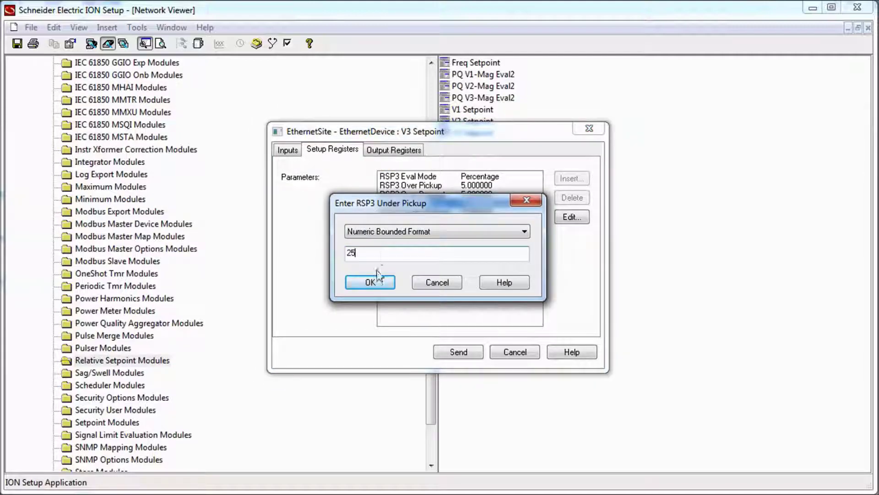
left_click(371, 281)
double_click(403, 213)
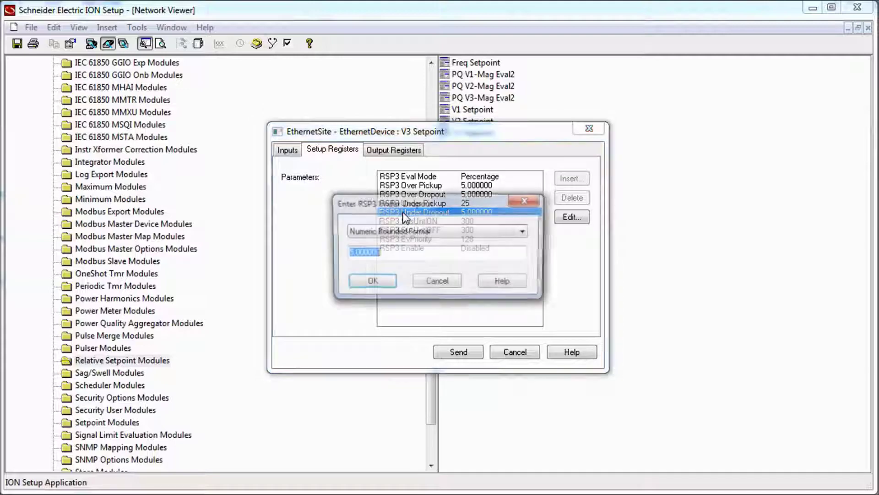
type("25")
left_click(383, 282)
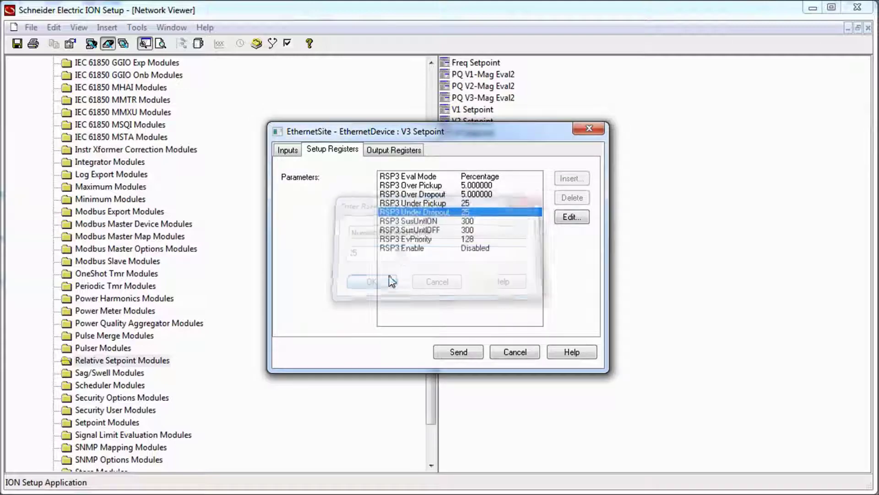
- Set V3's SusUntlON and SusUntlOFF delays to 0
double_click(401, 222)
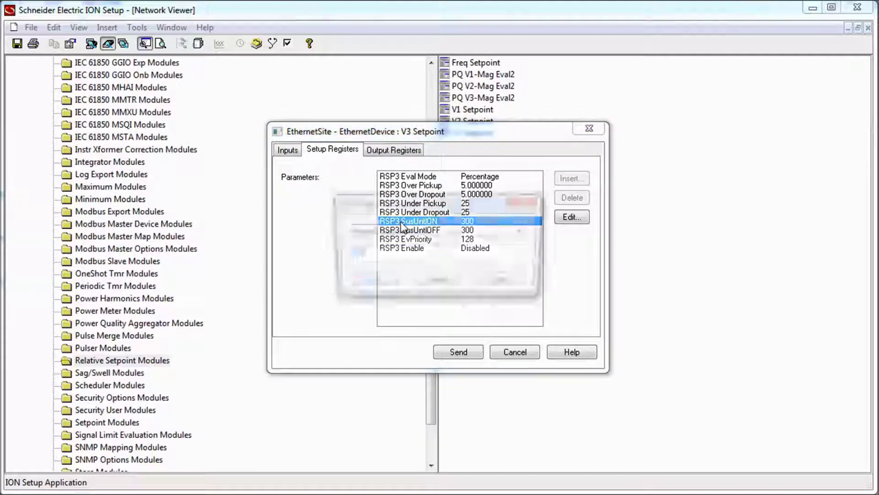
type("0")
left_click(385, 282)
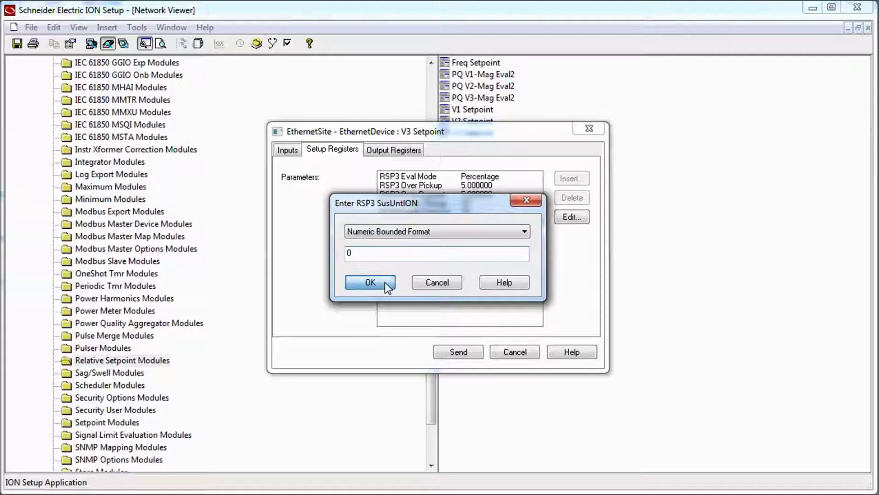
double_click(402, 229)
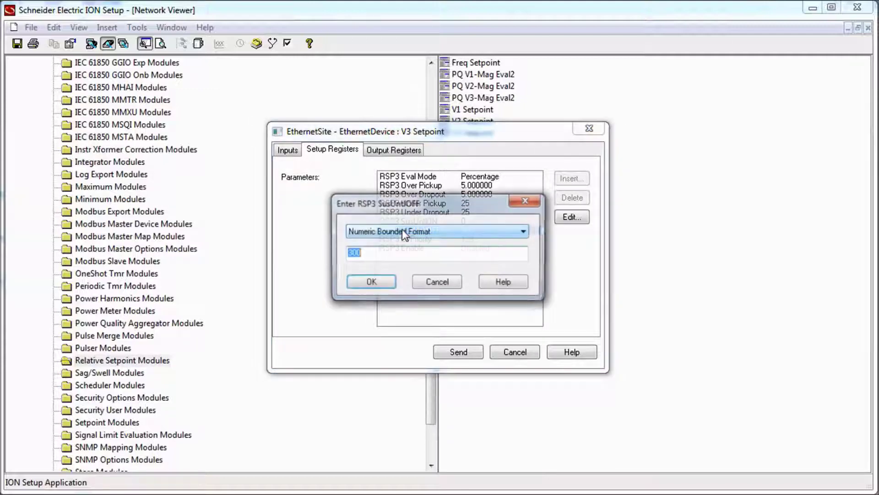
type("0")
left_click(388, 282)
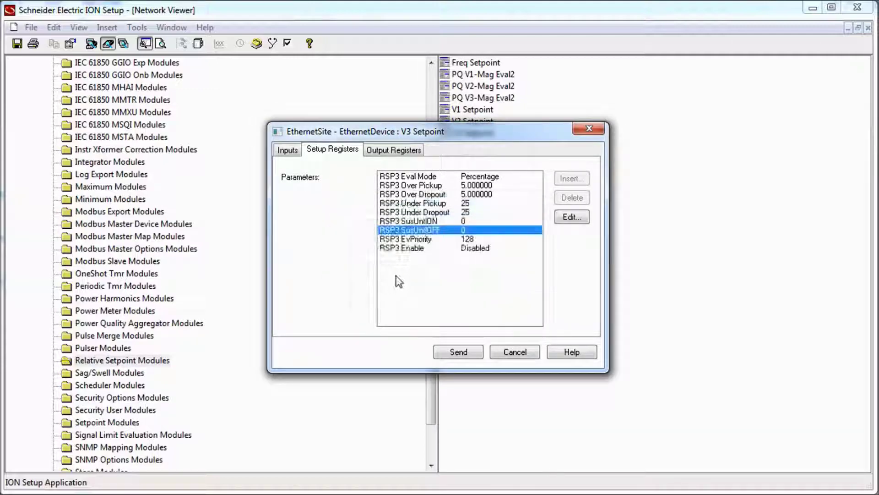
- Set RSP3 Enable to Enabled and send V3 Setpoint to the meter
double_click(391, 247)
left_click(396, 245)
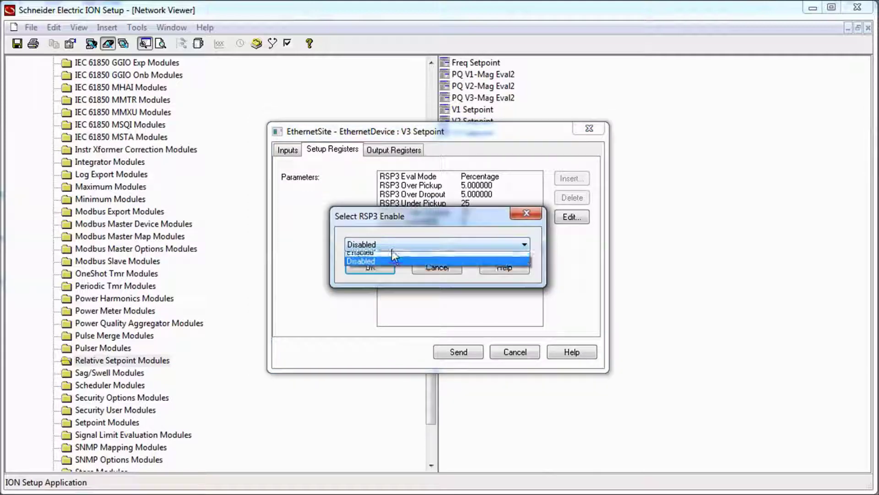
left_click(393, 259)
left_click(384, 267)
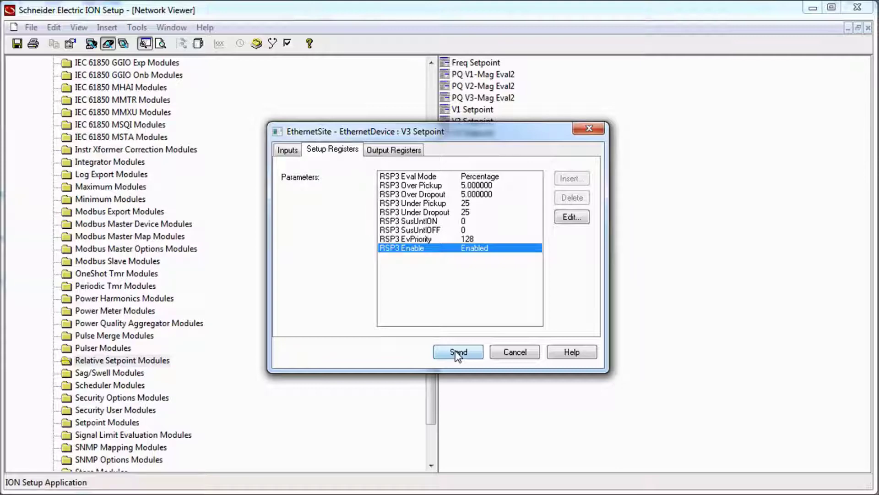
left_click(457, 354)
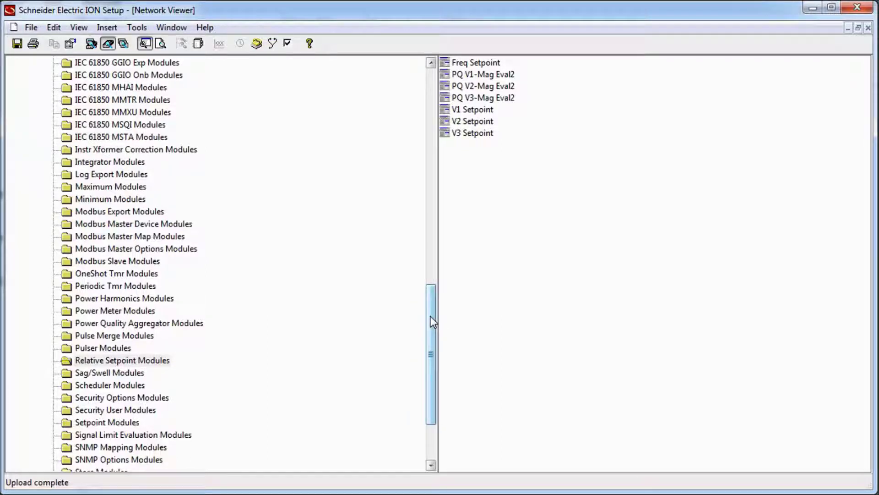
- Insert a new module, AND/OR 3, into the meter's AND/OR Modules folder
left_click_drag(430, 316, 422, 118)
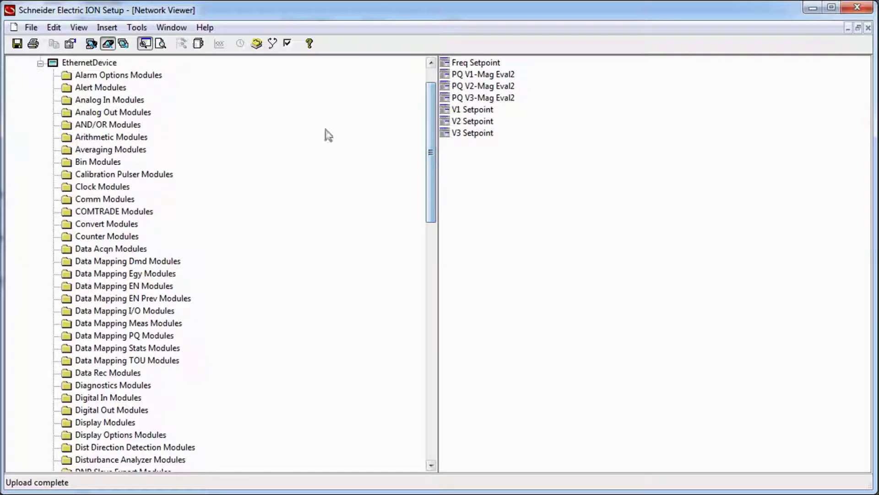
left_click(108, 125)
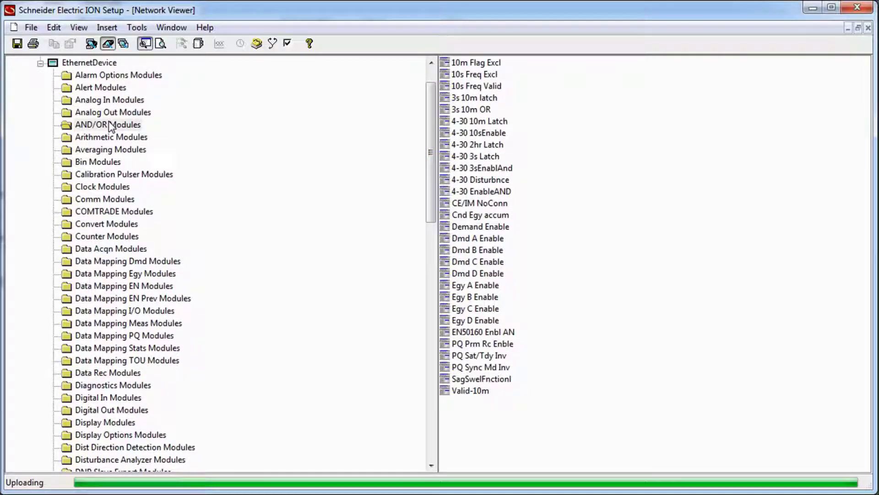
right_click(522, 423)
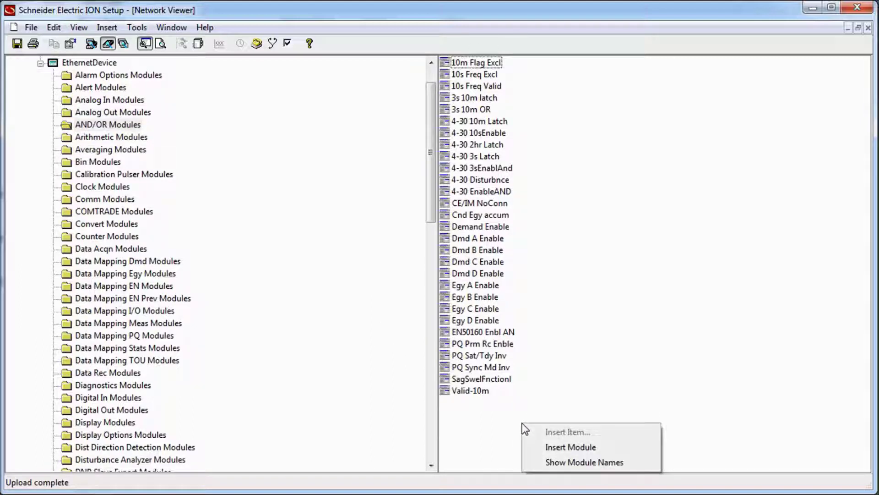
left_click(555, 446)
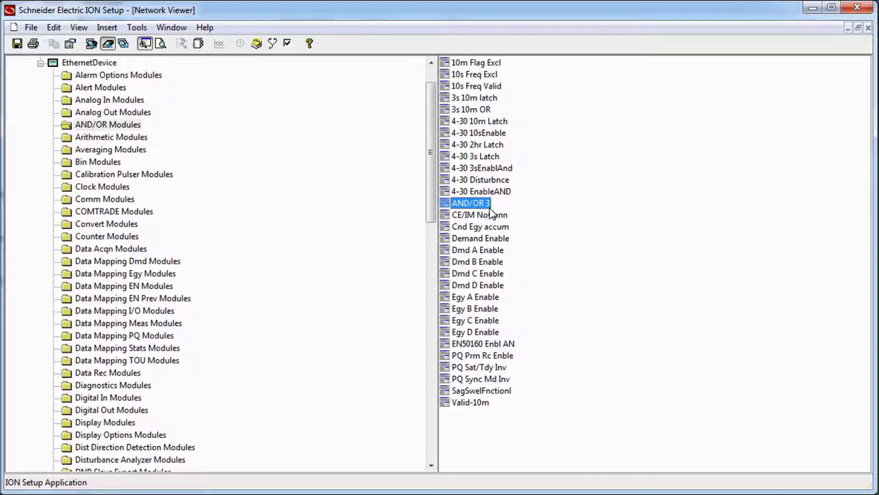
- Relabel AND/OR 3 as 'Phase Loss' and send it to the meter
right_click(465, 202)
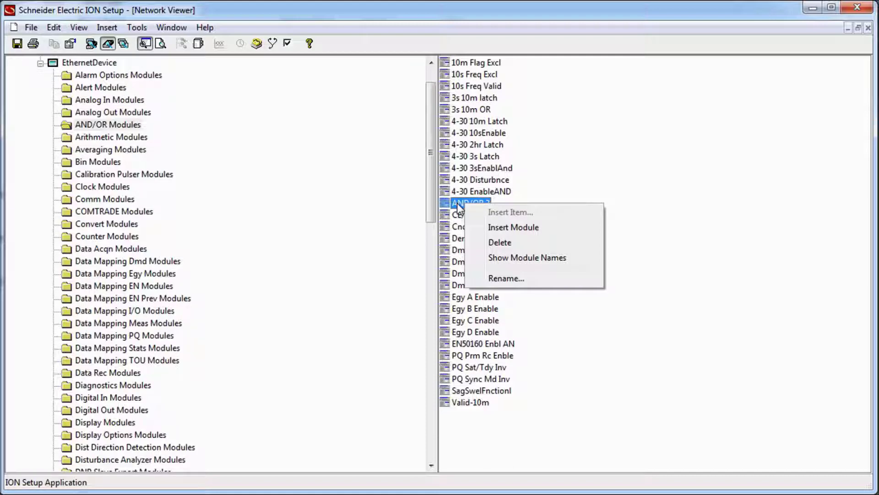
left_click(506, 278)
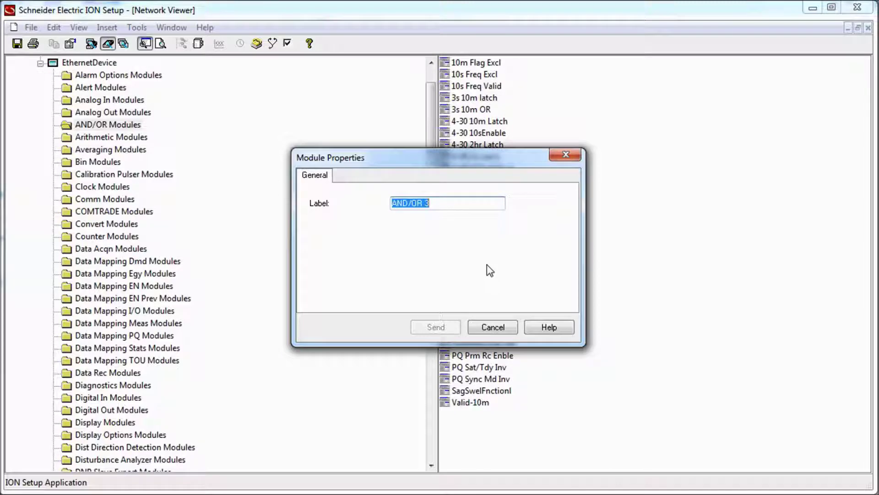
type("Phase ")
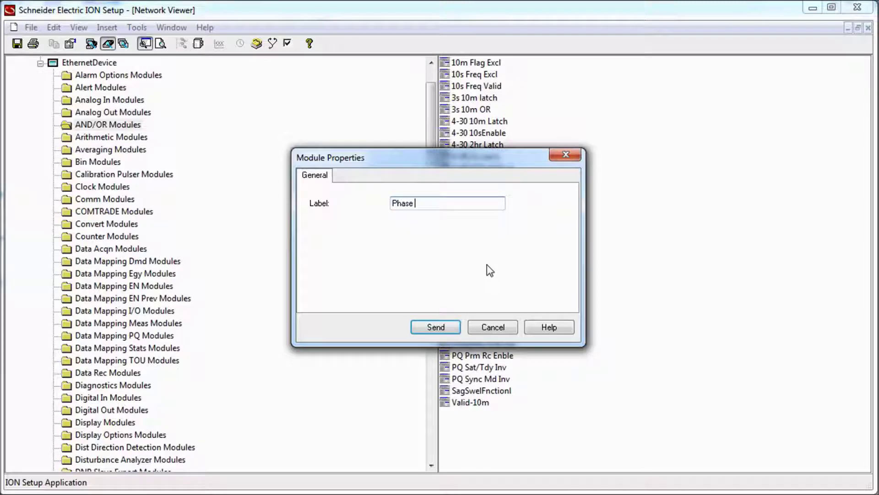
type("Loss")
left_click(432, 325)
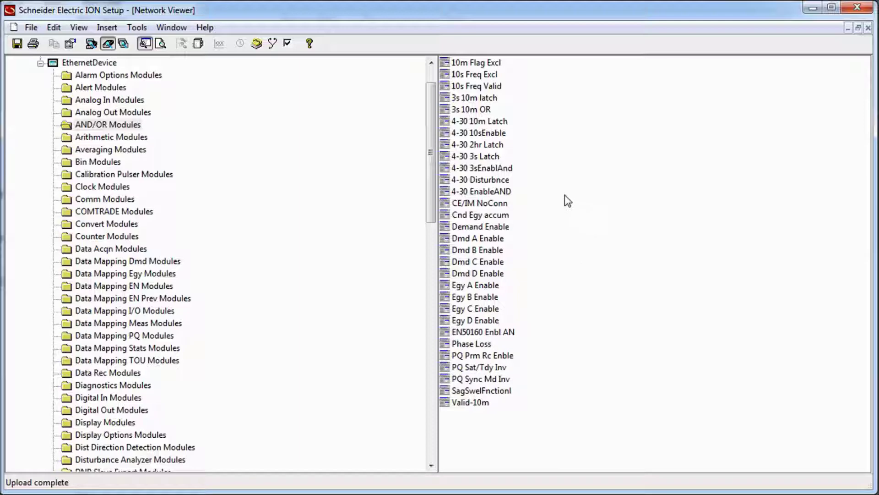
- Open Phase Loss and link Source 1 to V1 Setpoint's V1 Under output
double_click(471, 343)
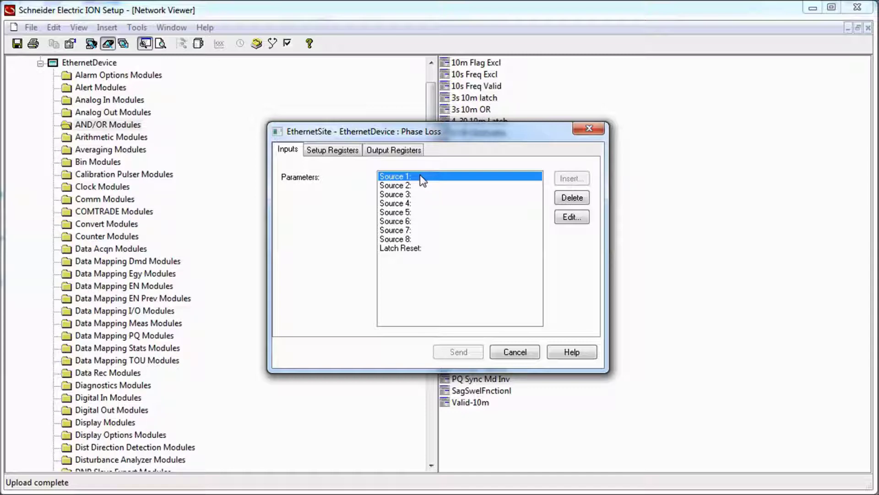
double_click(420, 175)
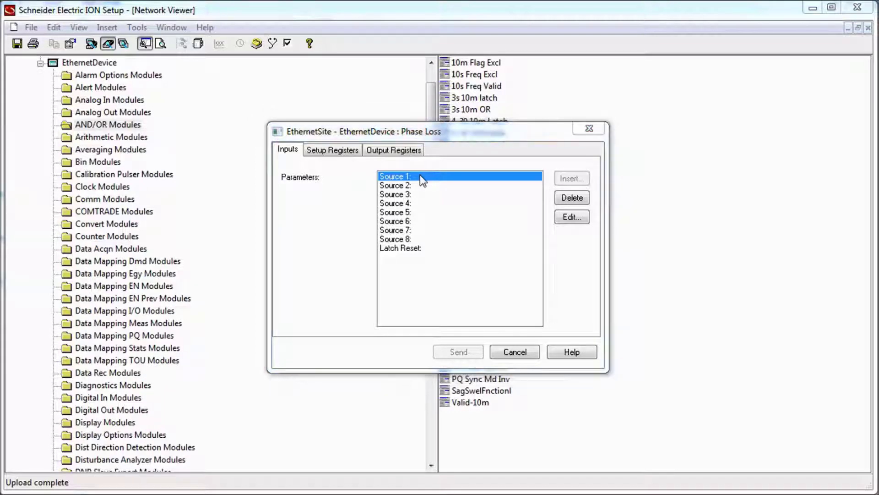
left_click(578, 282)
left_click(579, 288)
left_click(579, 288)
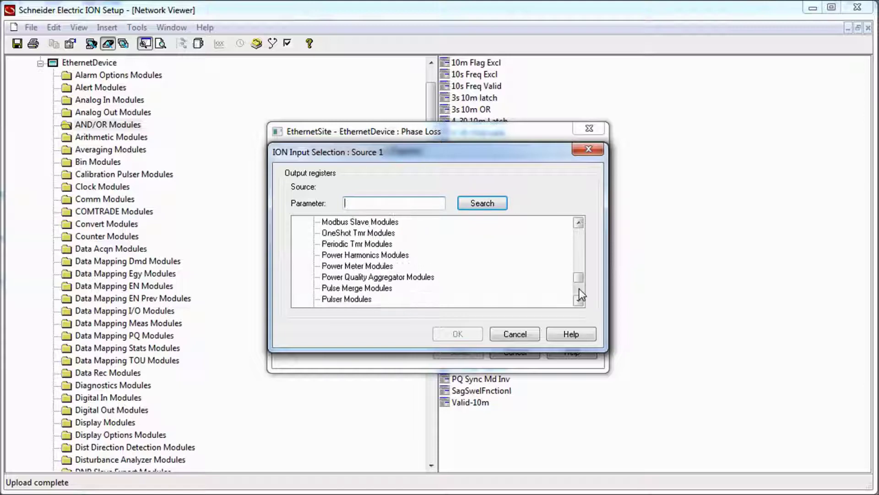
left_click(578, 291)
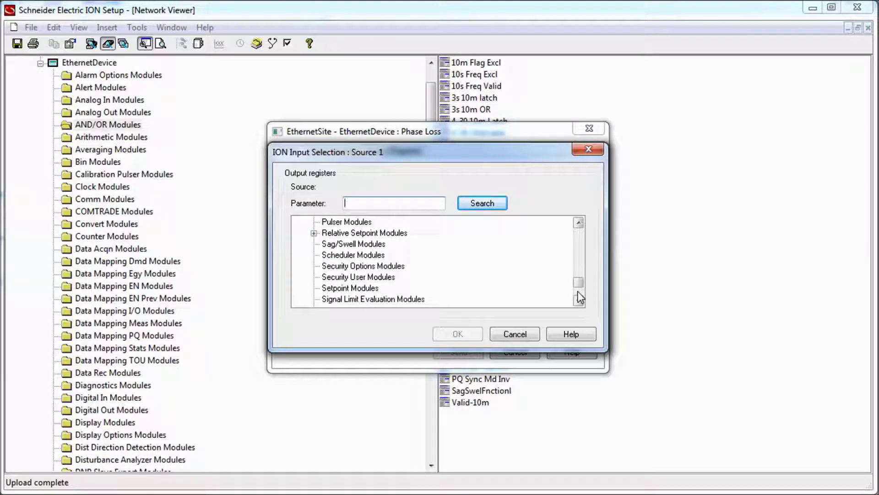
left_click(314, 234)
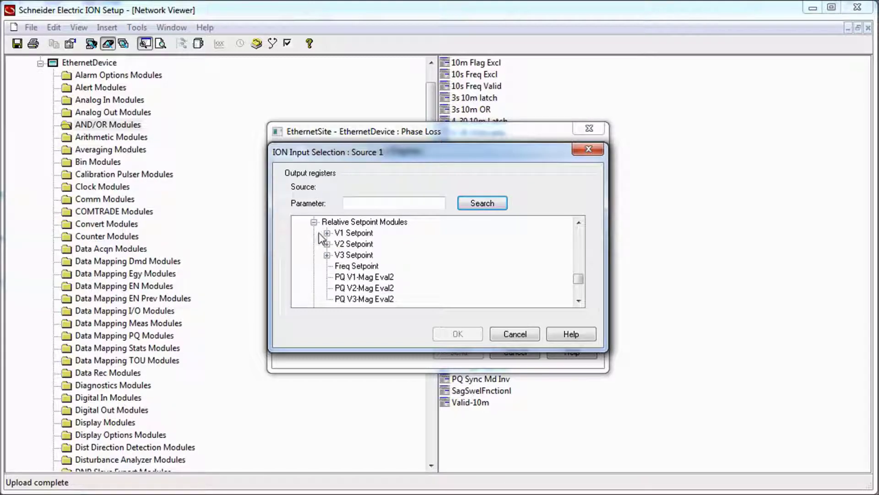
left_click(327, 233)
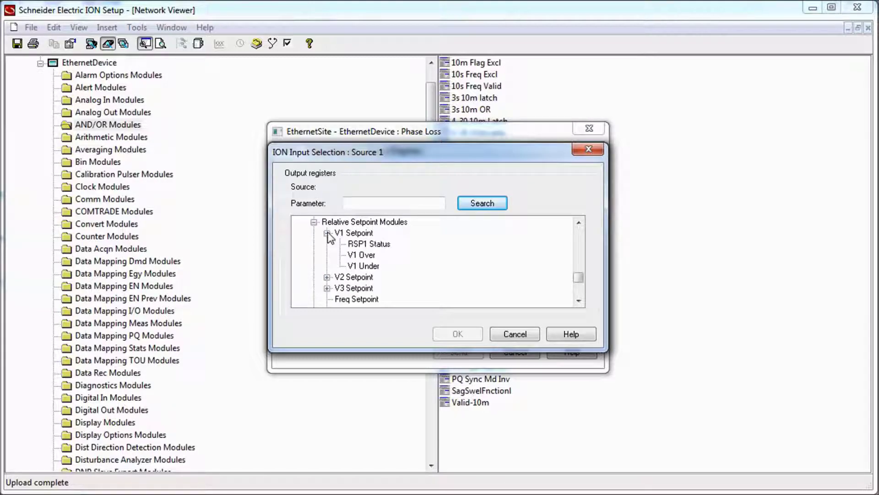
left_click(367, 267)
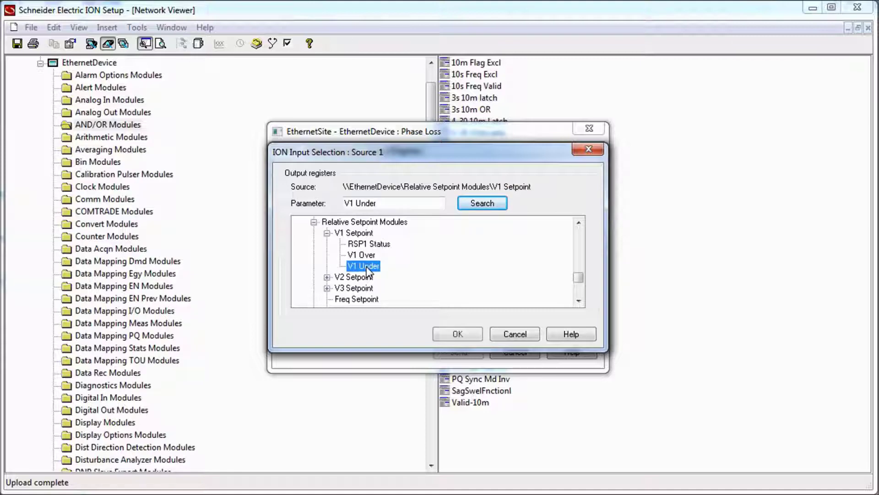
left_click(457, 335)
- Link Source 2 to V2 Setpoint's V2 Under output
double_click(392, 187)
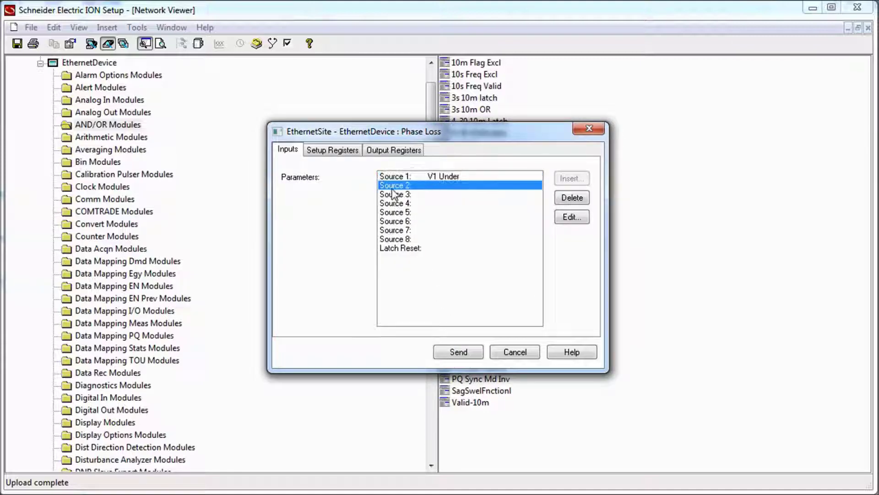
scroll(576, 286, "down", 15)
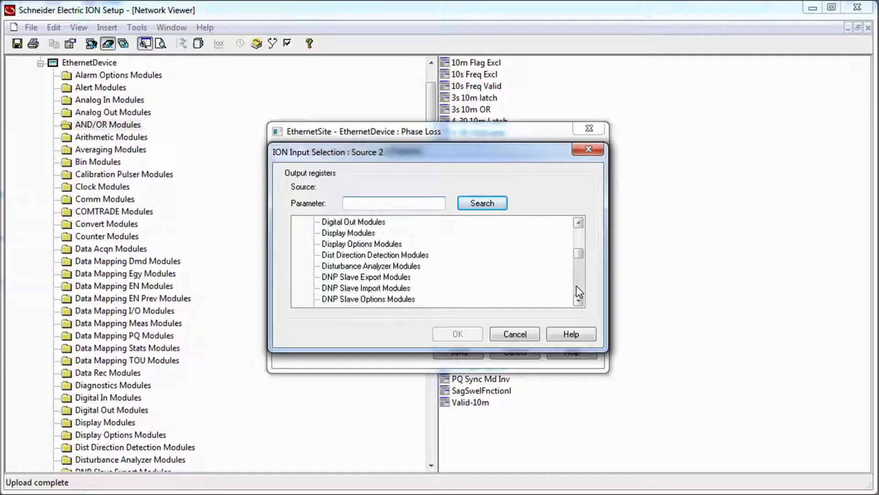
scroll(577, 286, "down", 8)
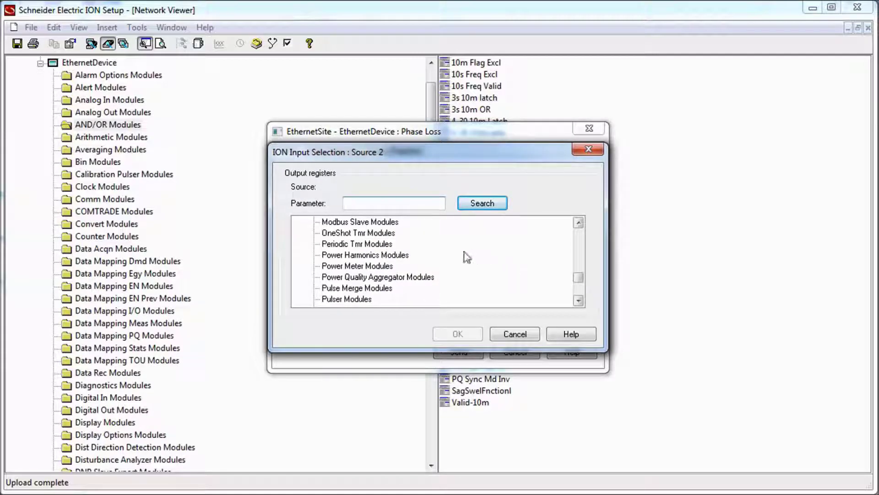
left_click(579, 287)
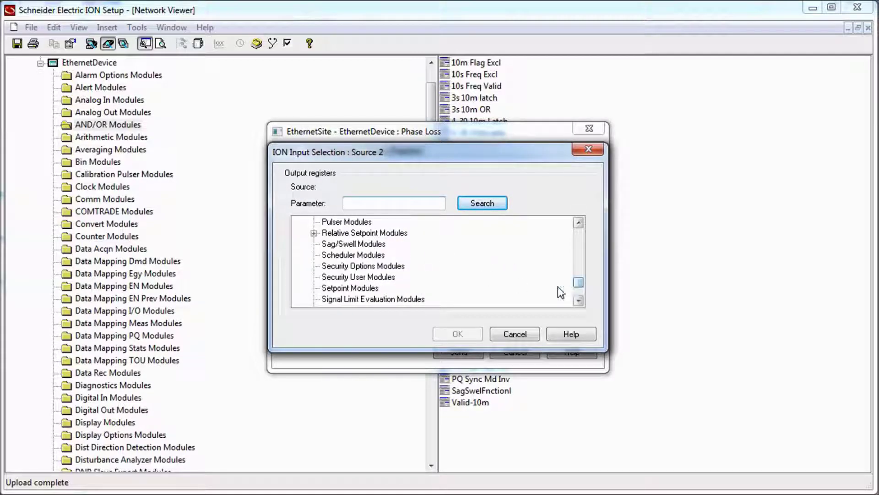
left_click(313, 233)
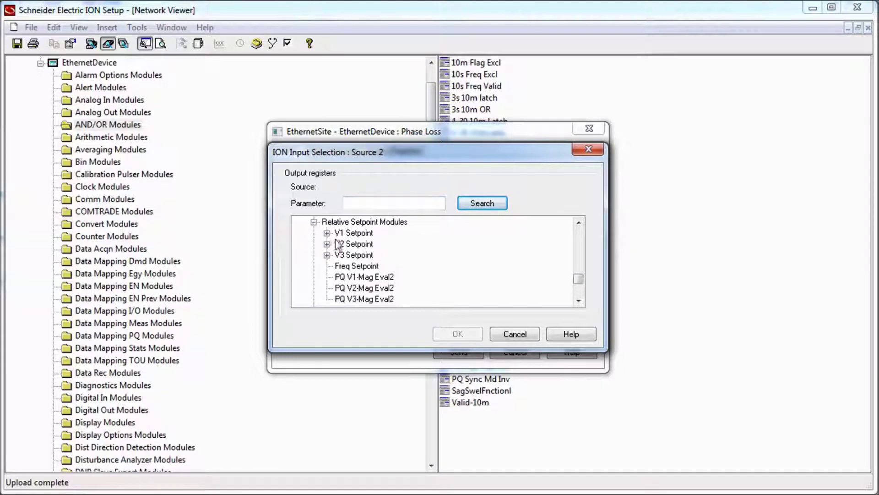
left_click(326, 243)
left_click(365, 276)
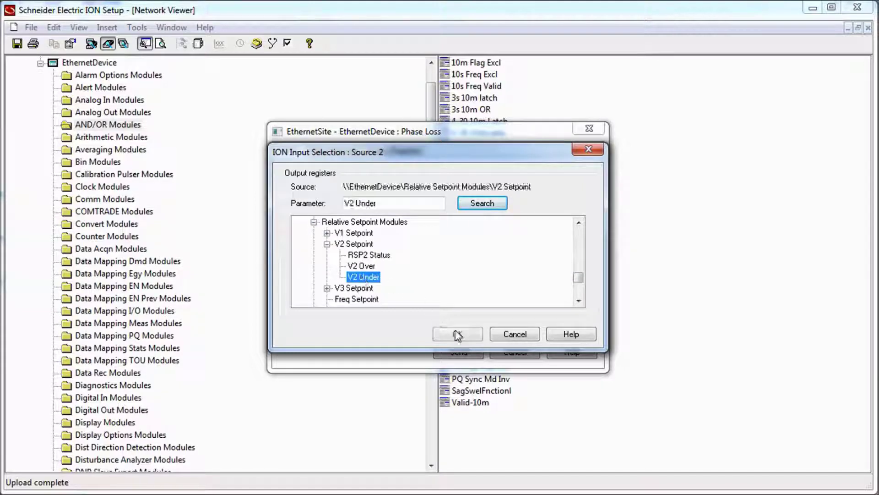
left_click(457, 333)
- Link Source 3 to V3 Setpoint's V3 Under output
left_click(394, 194)
left_click(572, 216)
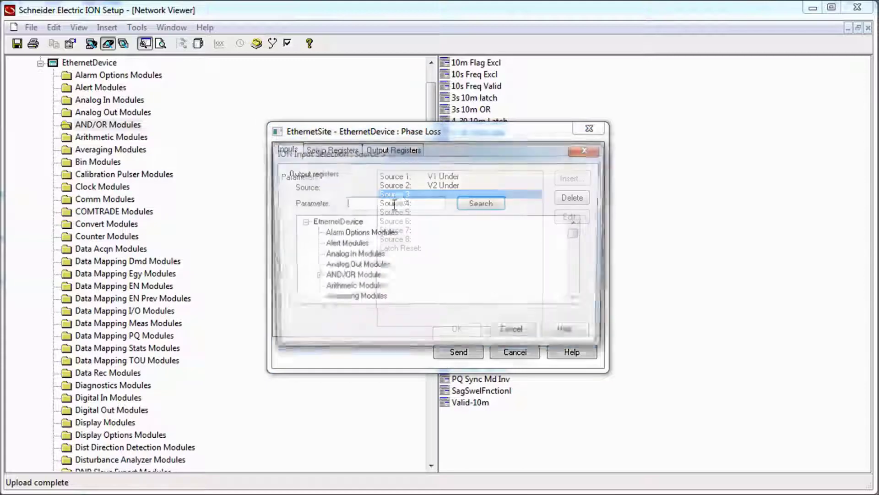
scroll(576, 289, "down", 15)
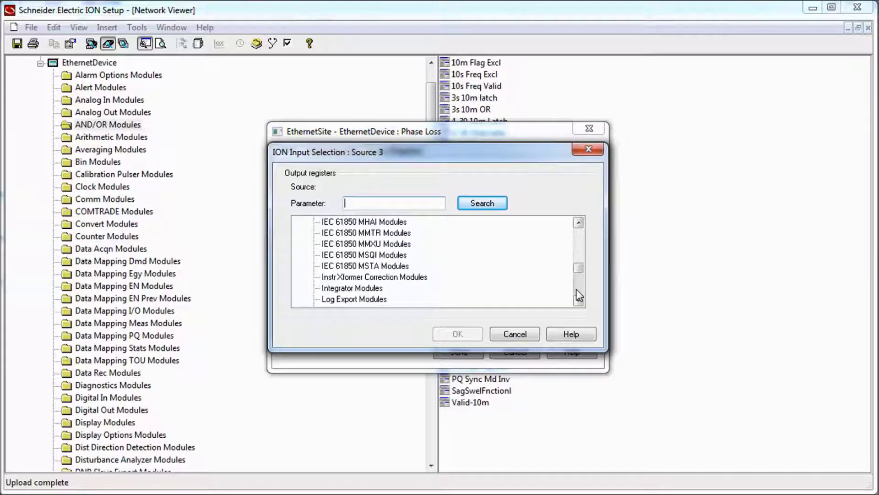
scroll(578, 295, "down", 2)
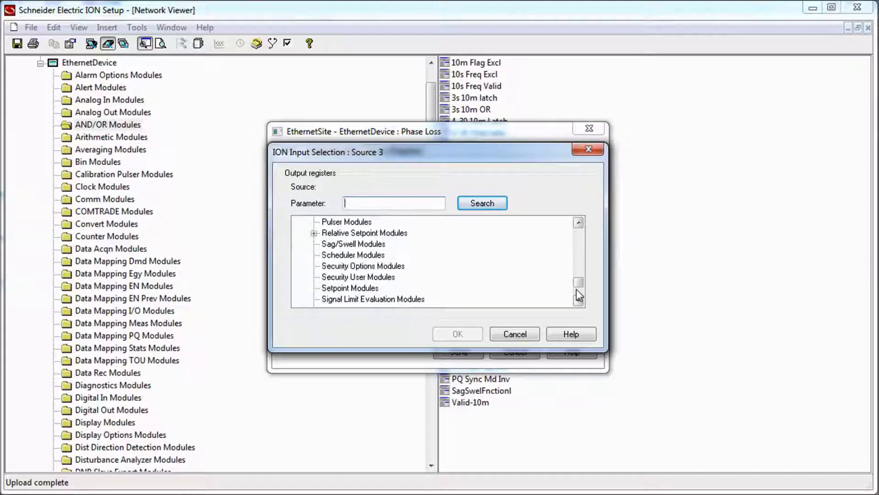
left_click(315, 232)
left_click(327, 254)
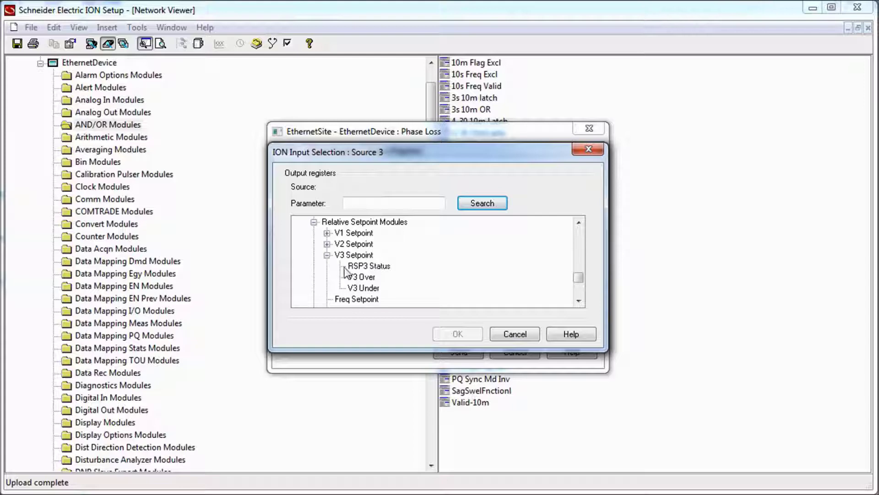
left_click(363, 288)
left_click(458, 334)
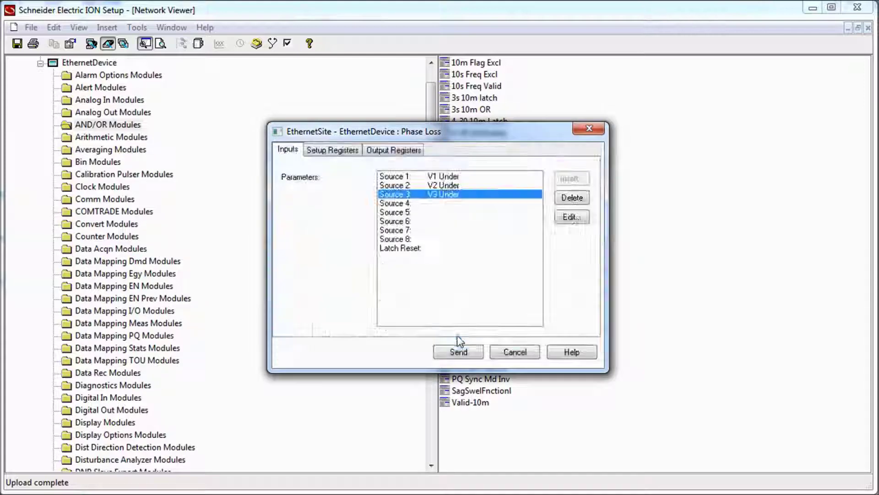
left_click(324, 156)
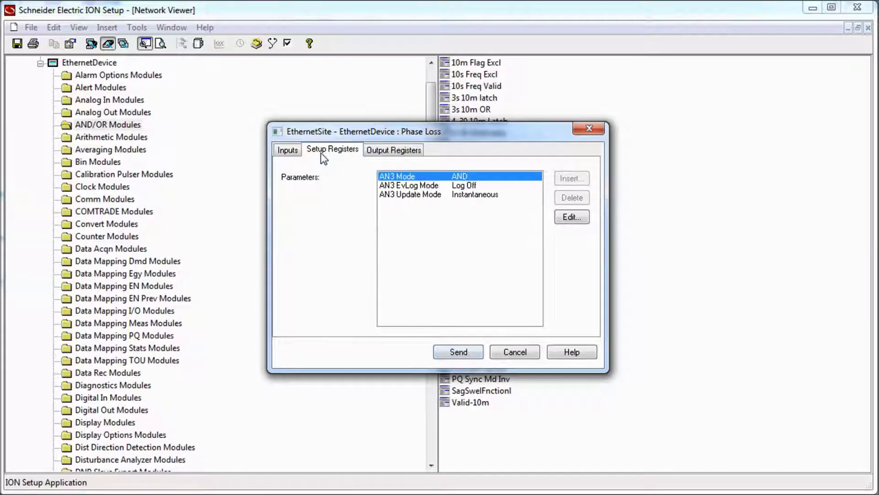
- Change the Phase Loss AN3 Mode register from AND to OR and send it to the meter
double_click(427, 176)
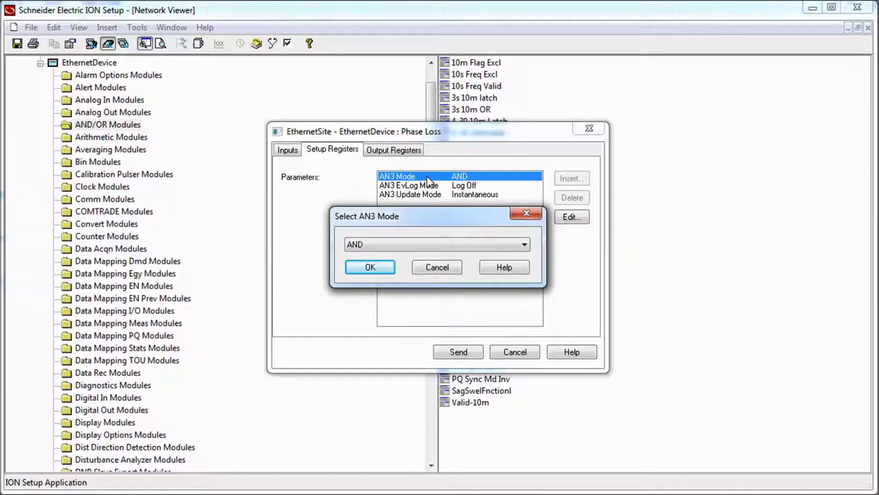
left_click(411, 245)
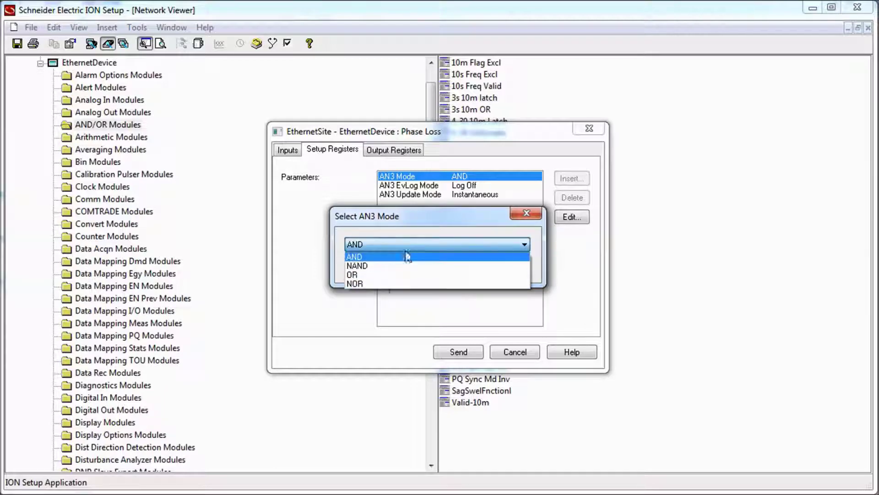
left_click(383, 277)
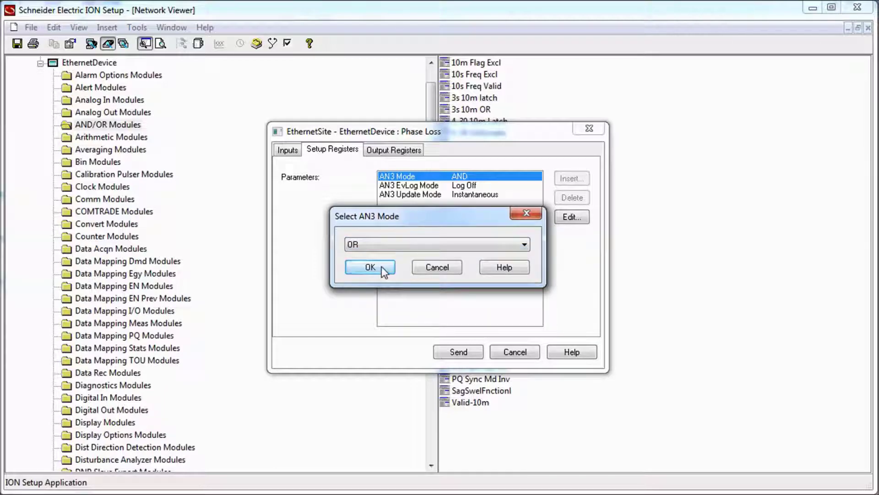
left_click(381, 265)
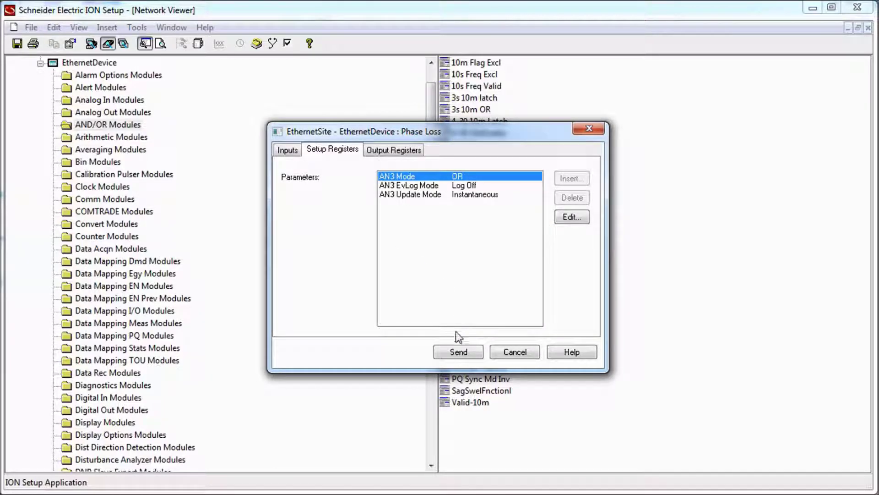
left_click(458, 353)
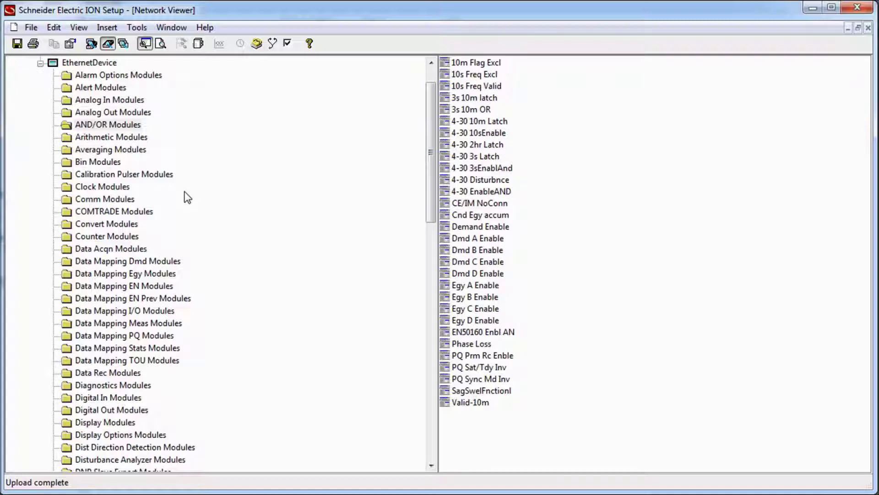
- Set the Port D1 digital output's Source to AND/OR Modules > Phase Loss > AN3 Result
left_click_drag(427, 205, 425, 246)
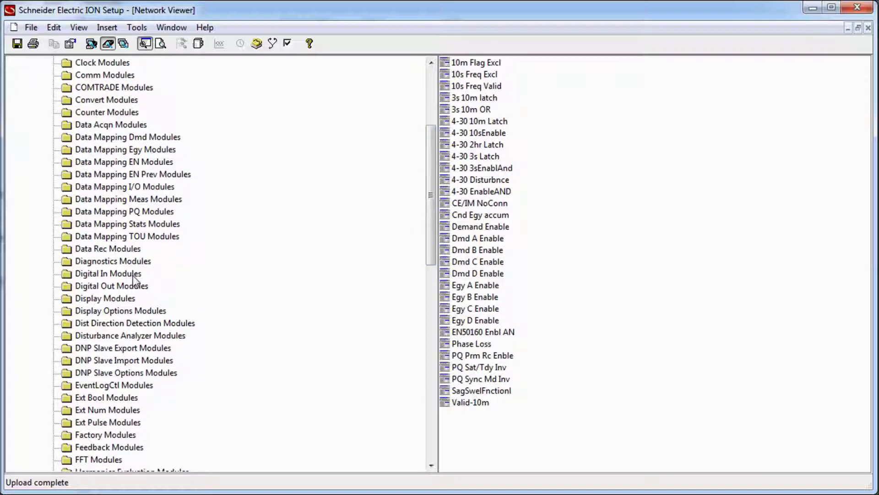
left_click(98, 287)
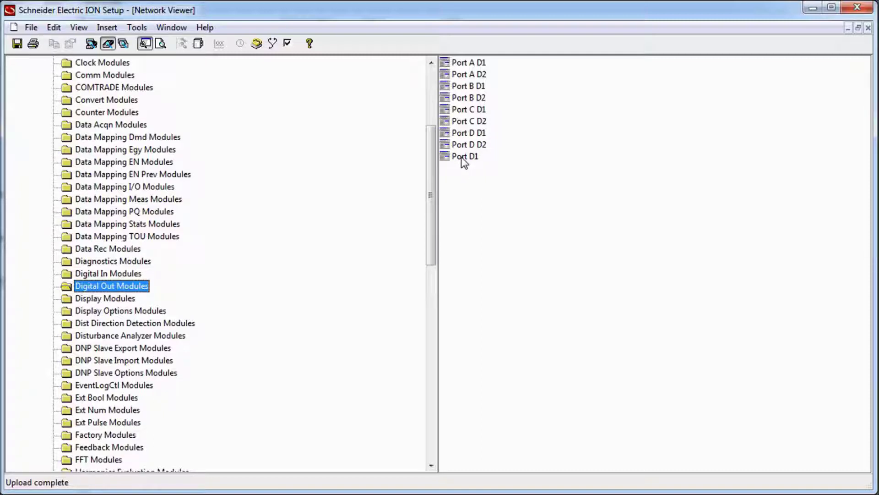
double_click(460, 157)
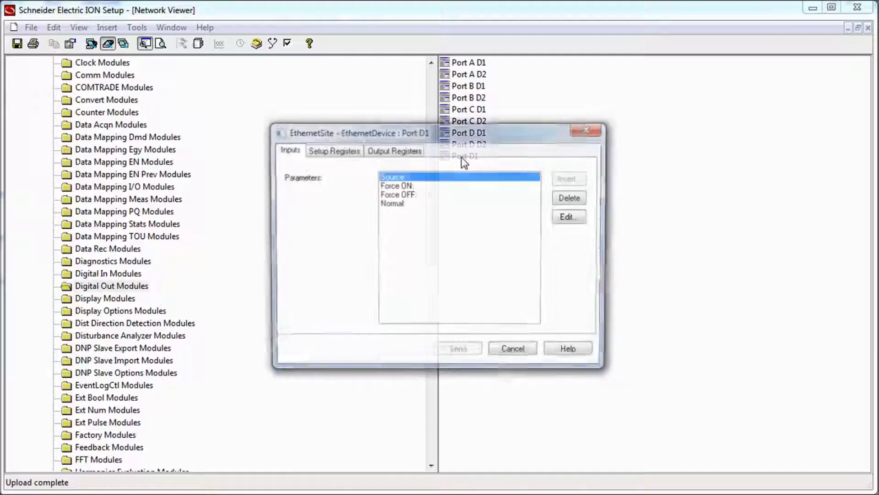
double_click(414, 176)
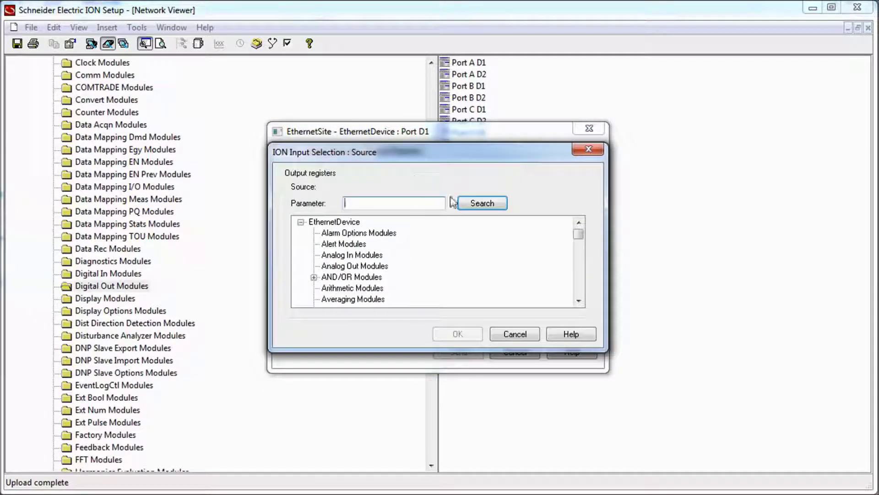
left_click(313, 277)
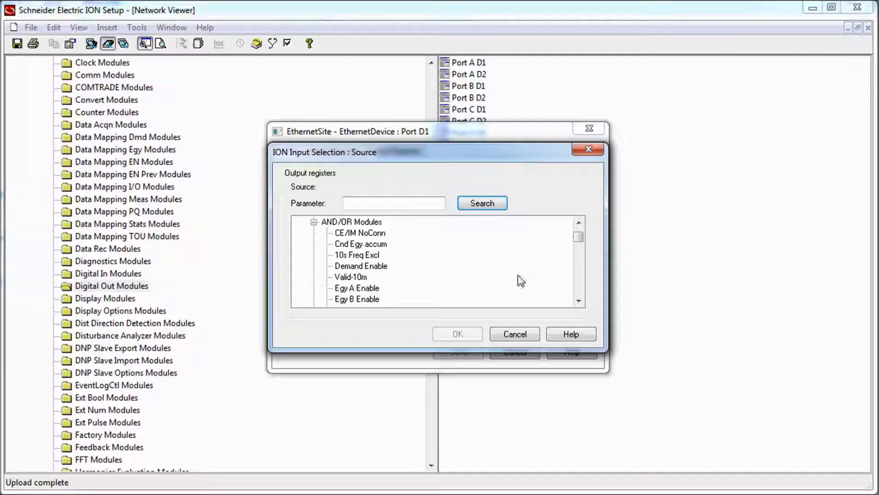
left_click(578, 280)
left_click(578, 279)
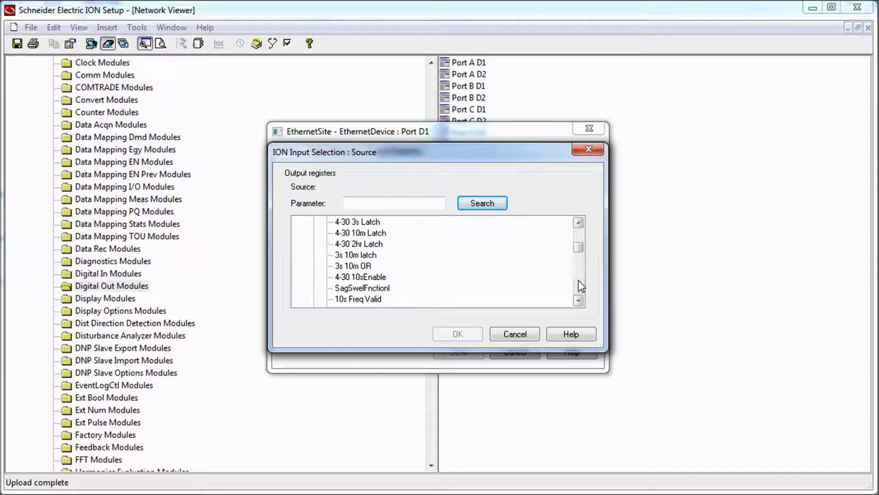
left_click(579, 279)
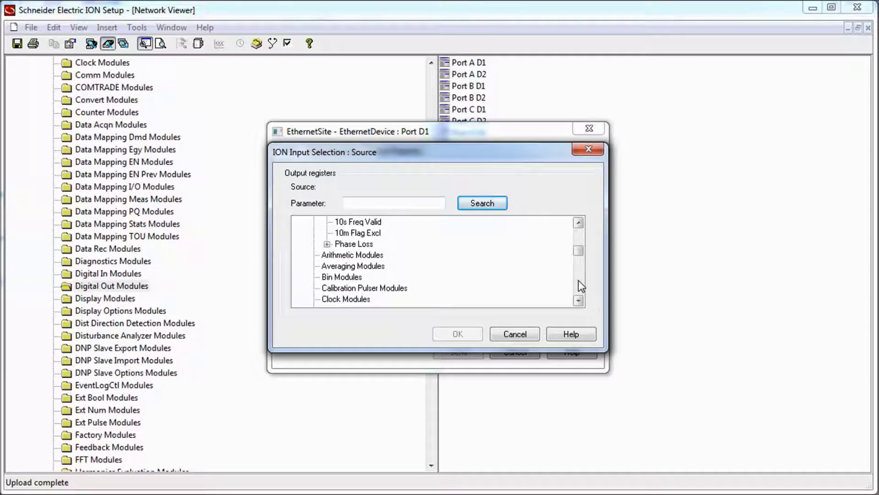
left_click(327, 244)
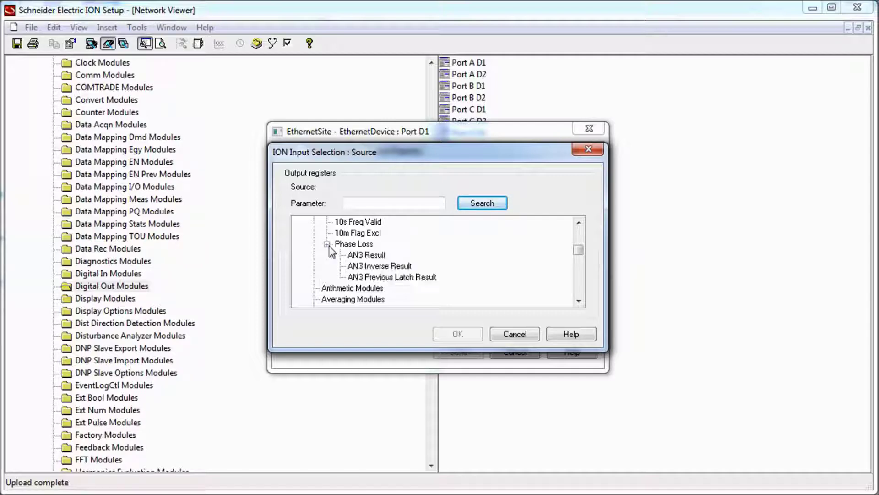
left_click(356, 256)
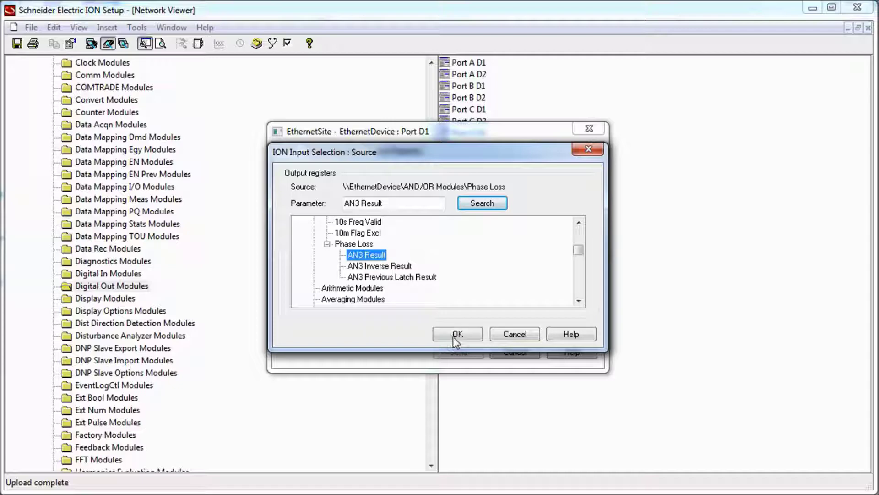
left_click(452, 335)
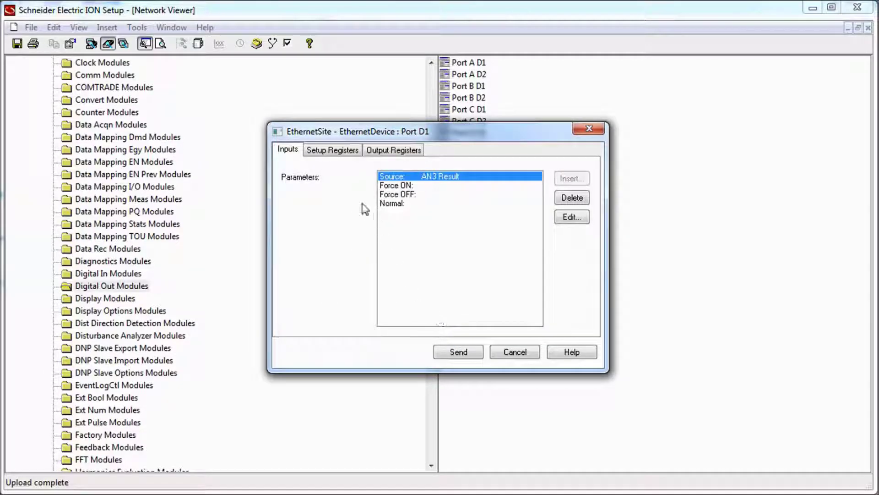
- Set the DO1 Port setup register to Port D1 and send the settings to the meter
left_click(336, 155)
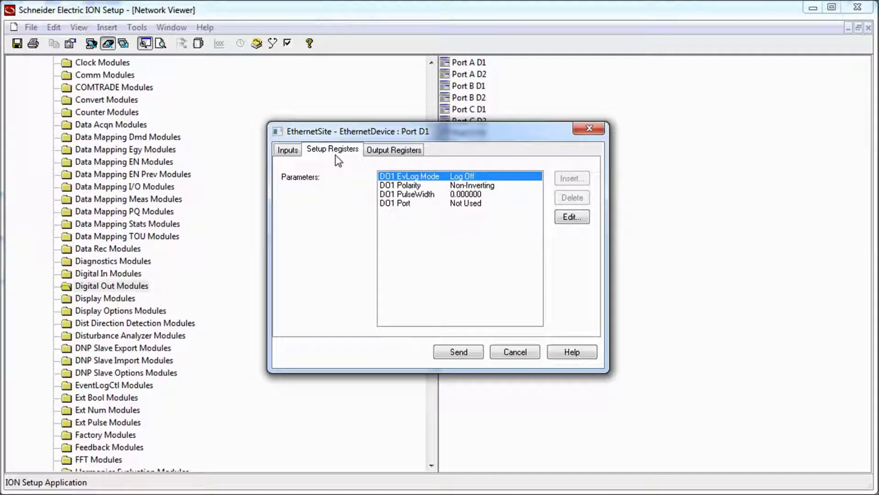
double_click(396, 205)
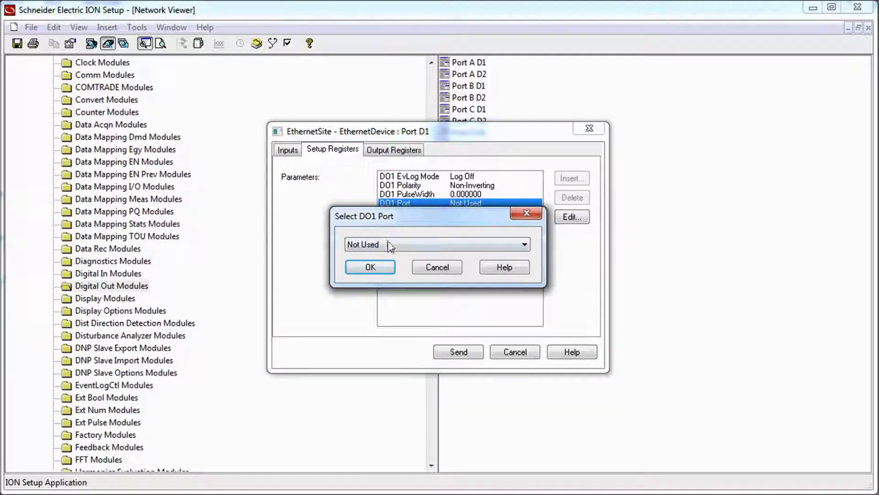
left_click(390, 246)
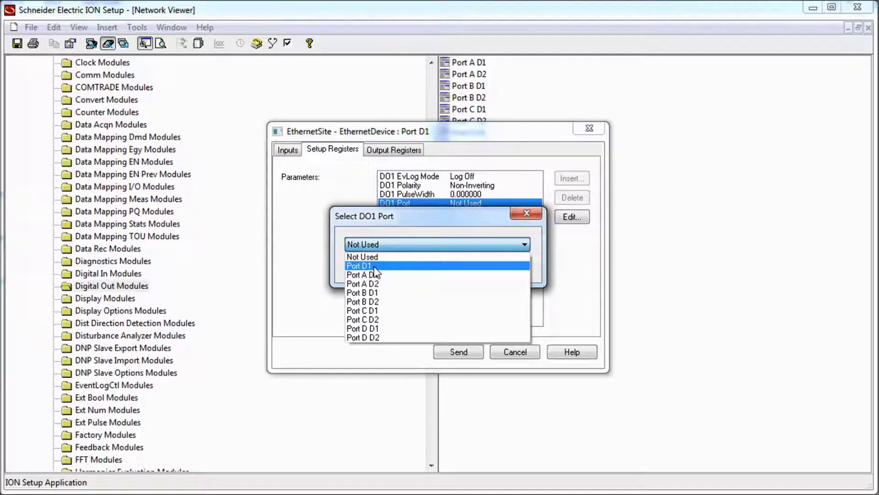
left_click(374, 267)
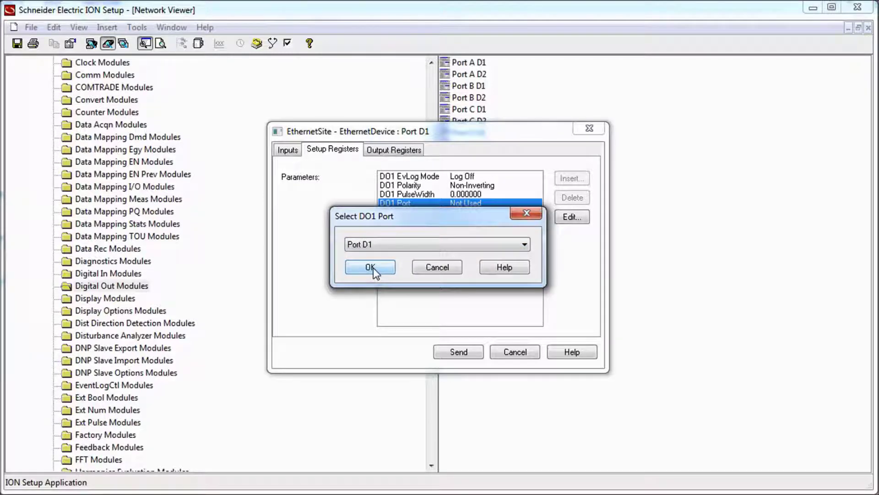
left_click(372, 267)
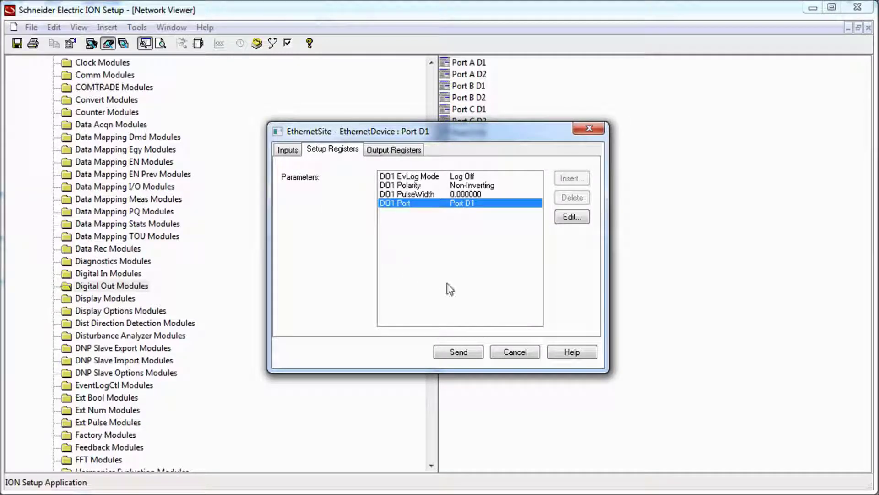
left_click(458, 352)
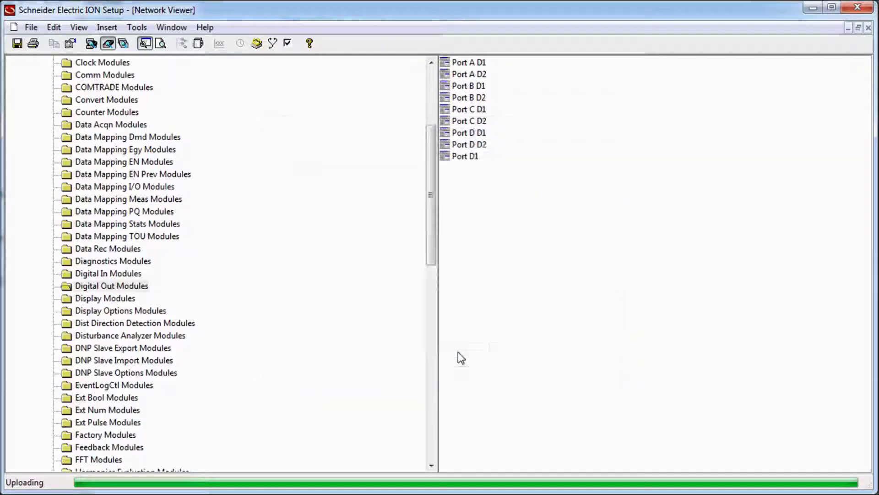